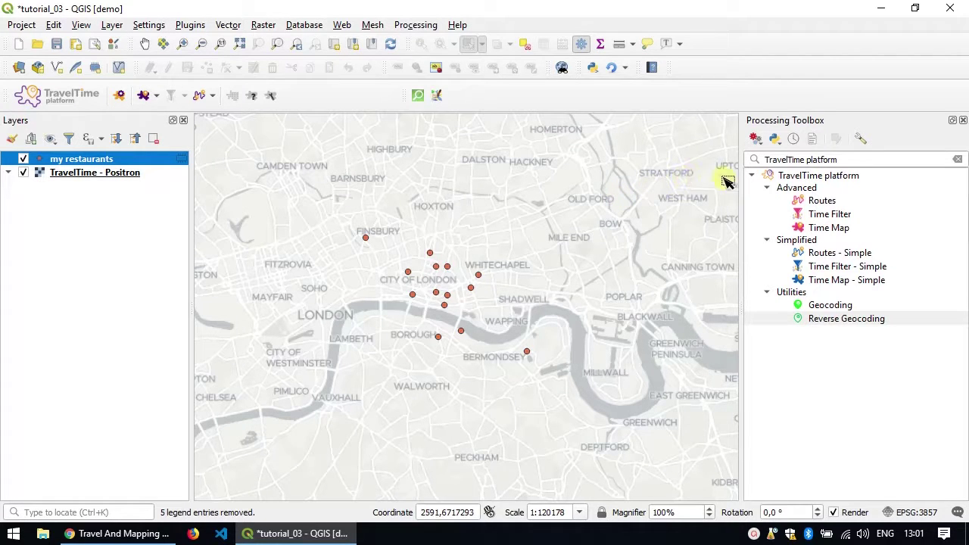
# Step: Create a new processing model named 'bike vs car' in the group 'pizza on time inc.'
pyautogui.click(757, 140)
pyautogui.click(766, 156)
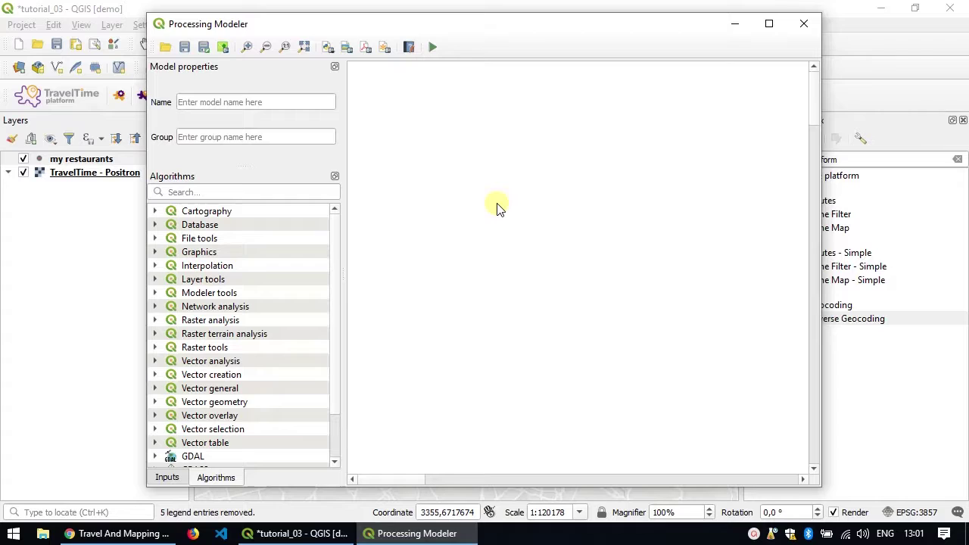
pyautogui.click(249, 102)
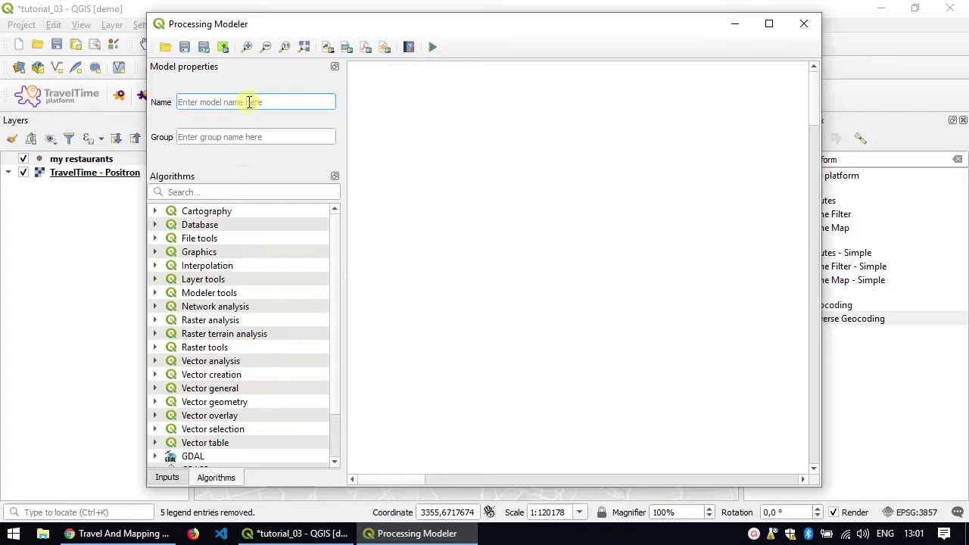
pyautogui.write('bike vs car')
pyautogui.press('Tab')
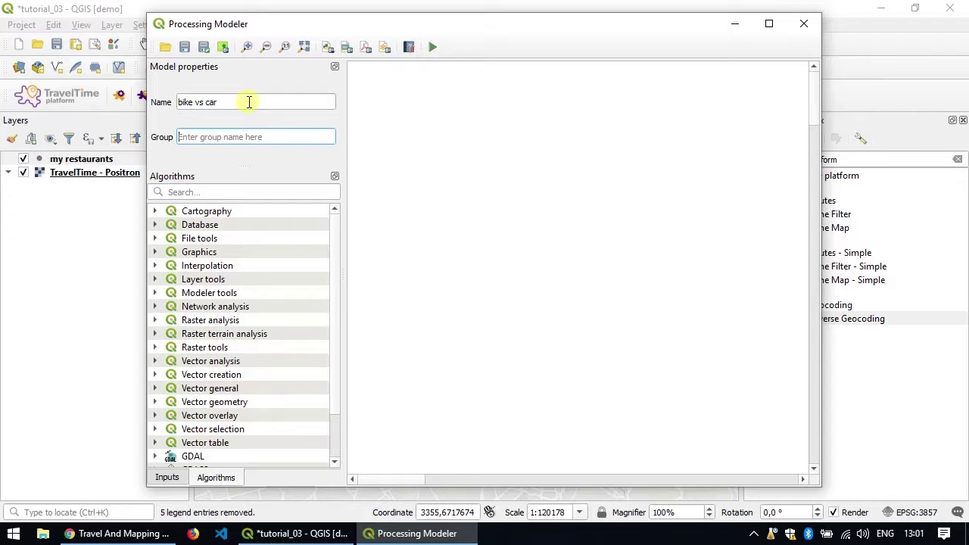
pyautogui.write('pizza on time inc.')
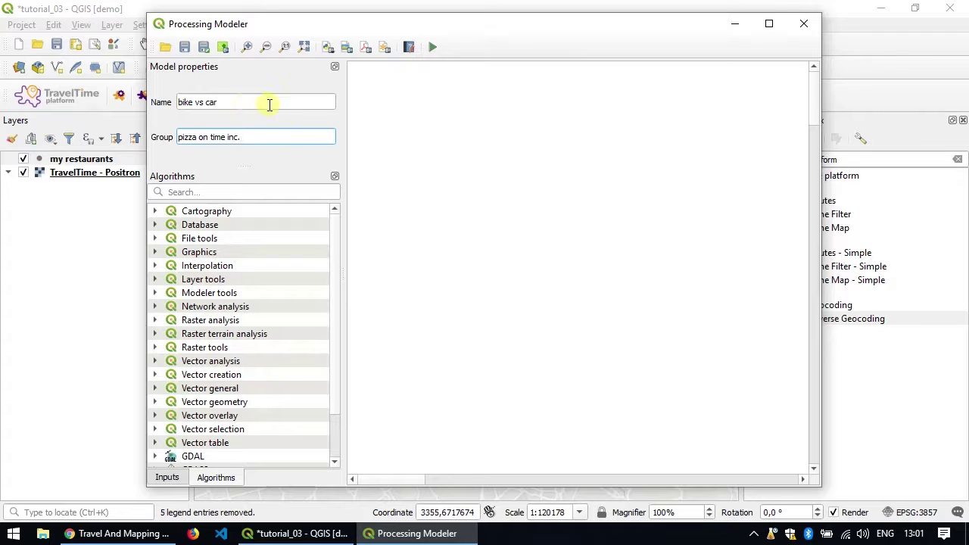
# Step: Add a Vector Layer input named 'restaurants' restricted to Point geometry
pyautogui.click(168, 477)
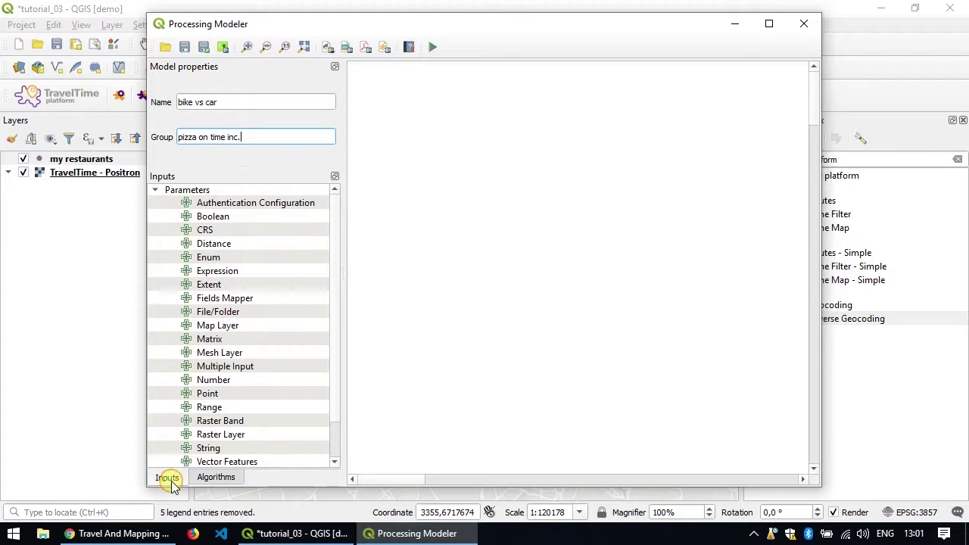
pyautogui.scroll(-1, 218, 338)
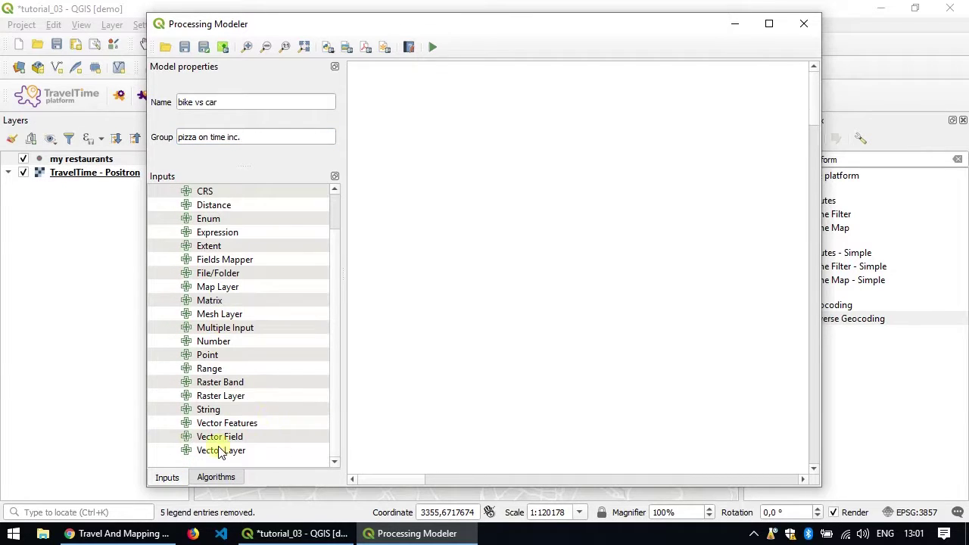
pyautogui.moveTo(216, 448); pyautogui.dragTo(469, 261)
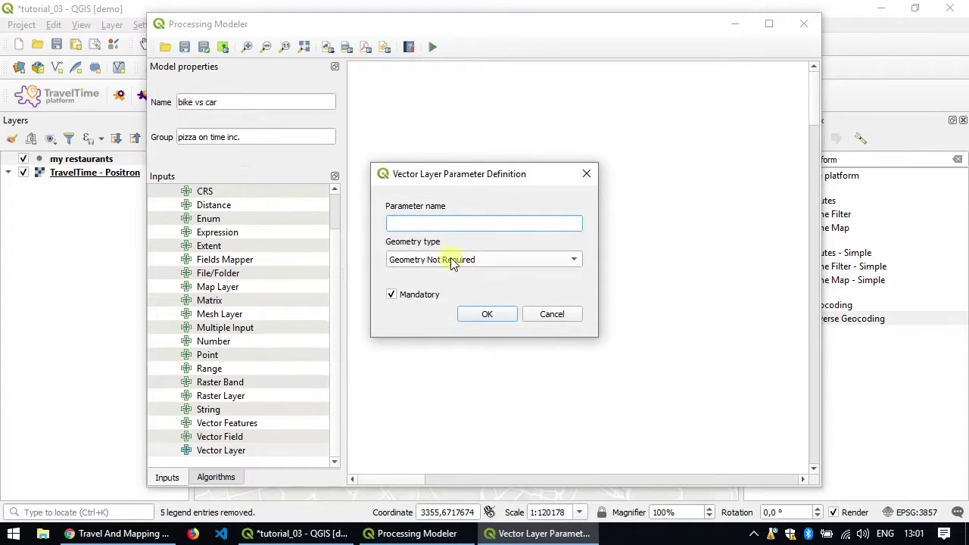
pyautogui.click(417, 225)
pyautogui.write('restaurants')
pyautogui.click(427, 260)
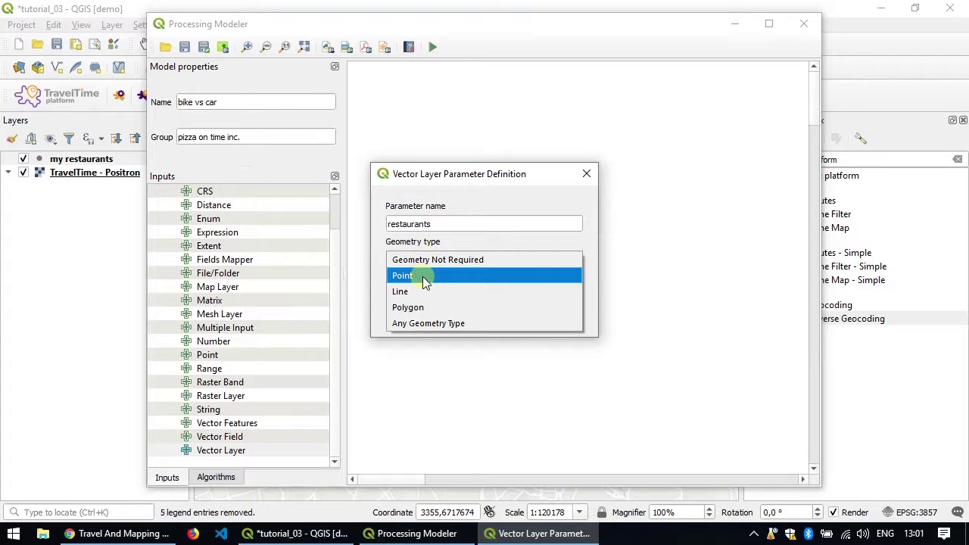
pyautogui.click(424, 278)
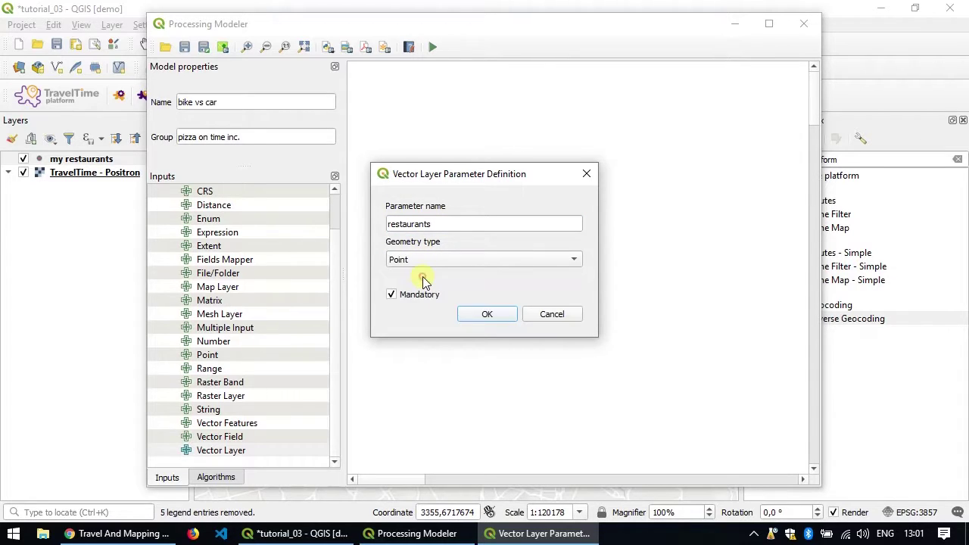
pyautogui.click(477, 315)
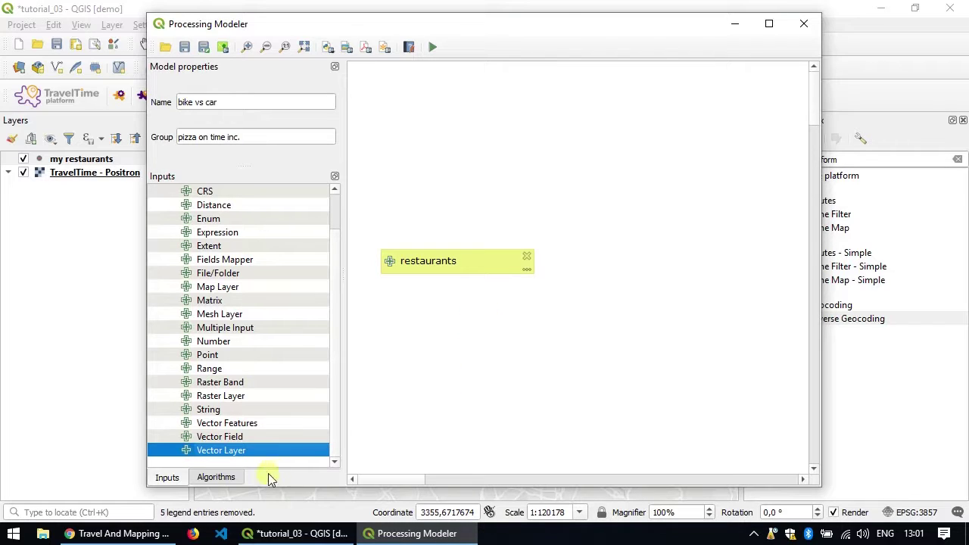
# Step: Add a TravelTime Time Map - Simple step described 'reachable by bike' using the restaurants input
pyautogui.click(218, 478)
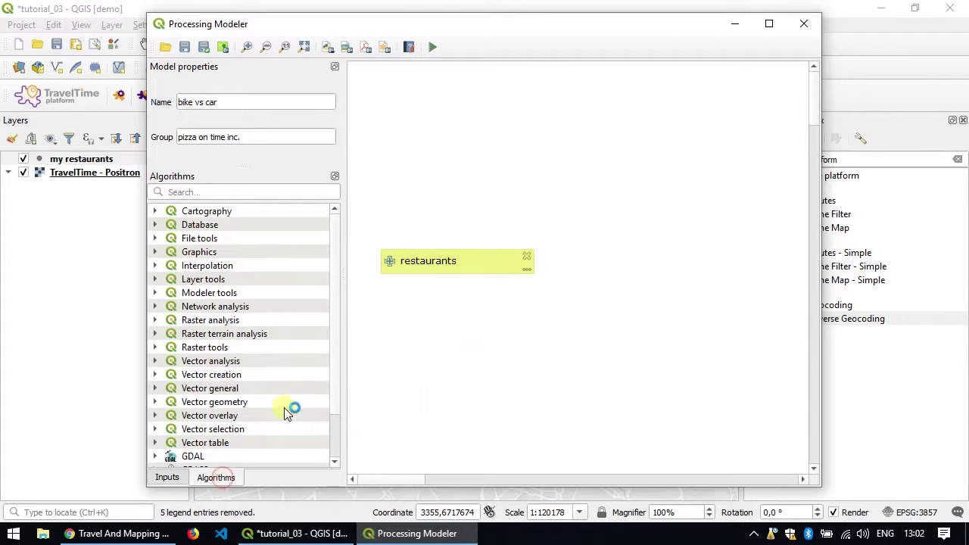
pyautogui.scroll(-2, 330, 426)
pyautogui.click(155, 455)
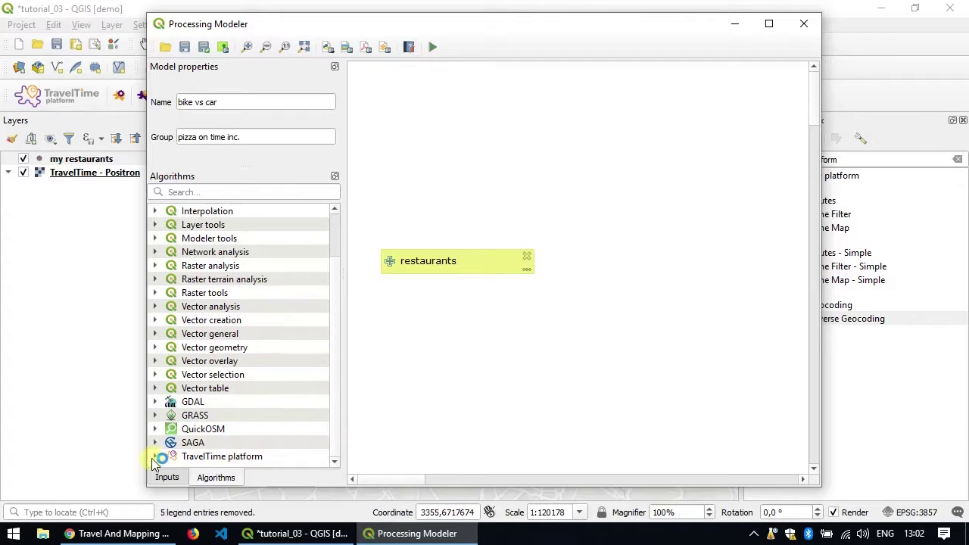
pyautogui.click(170, 440)
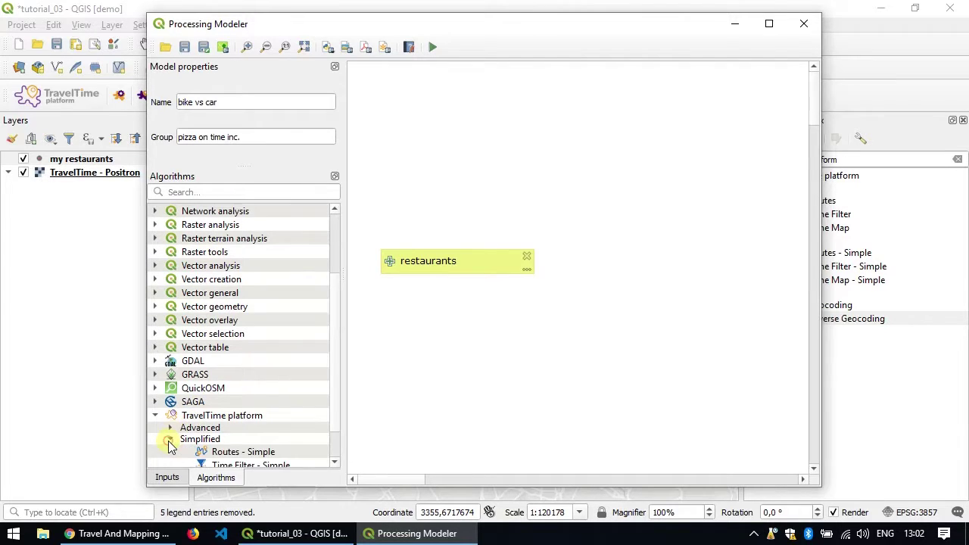
pyautogui.scroll(-1, 169, 438)
pyautogui.click(236, 439)
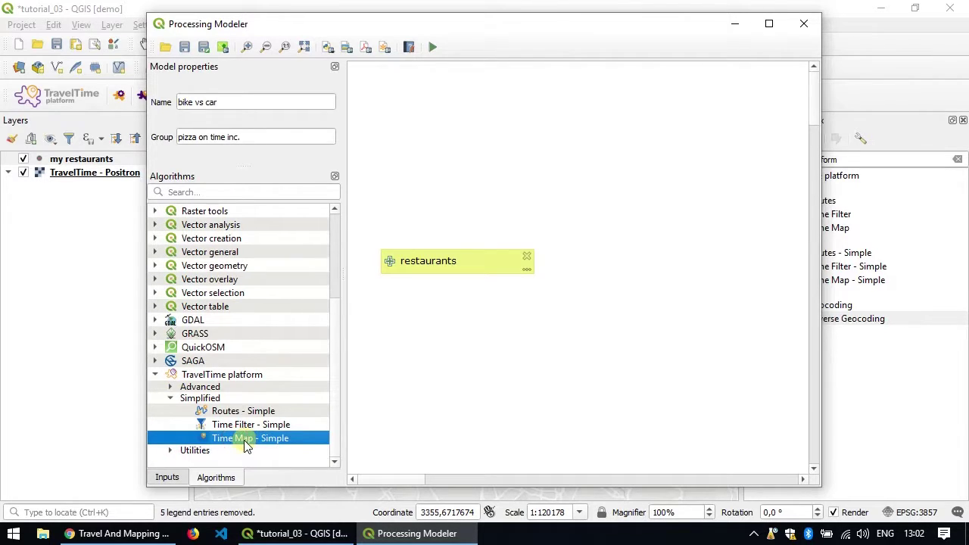
pyautogui.moveTo(245, 445); pyautogui.dragTo(606, 181)
pyautogui.moveTo(403, 109); pyautogui.dragTo(284, 111)
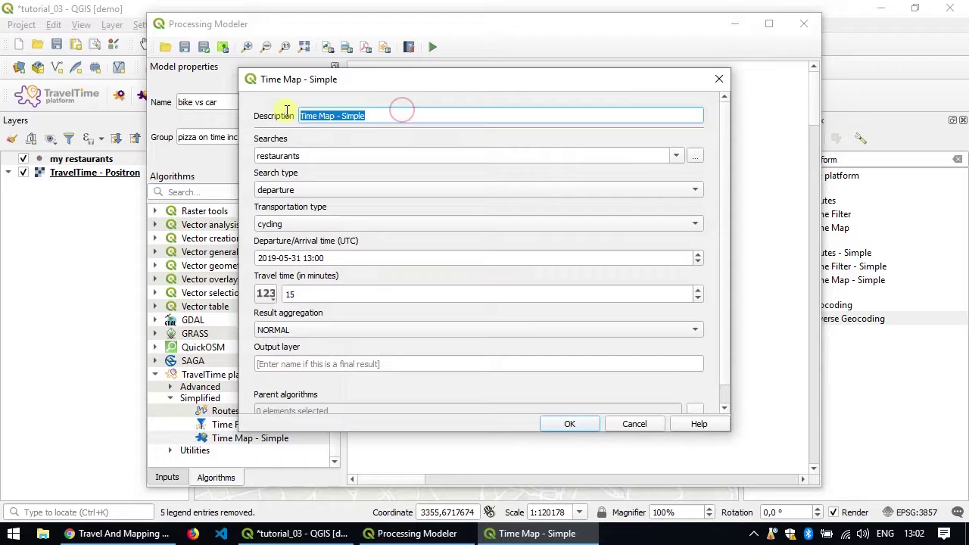
pyautogui.write('reac')
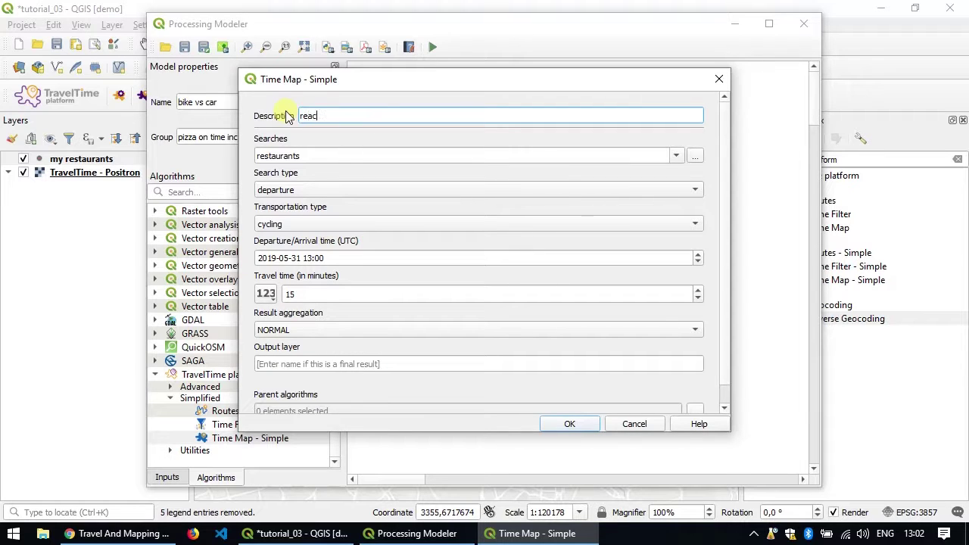
pyautogui.write('hable by bike')
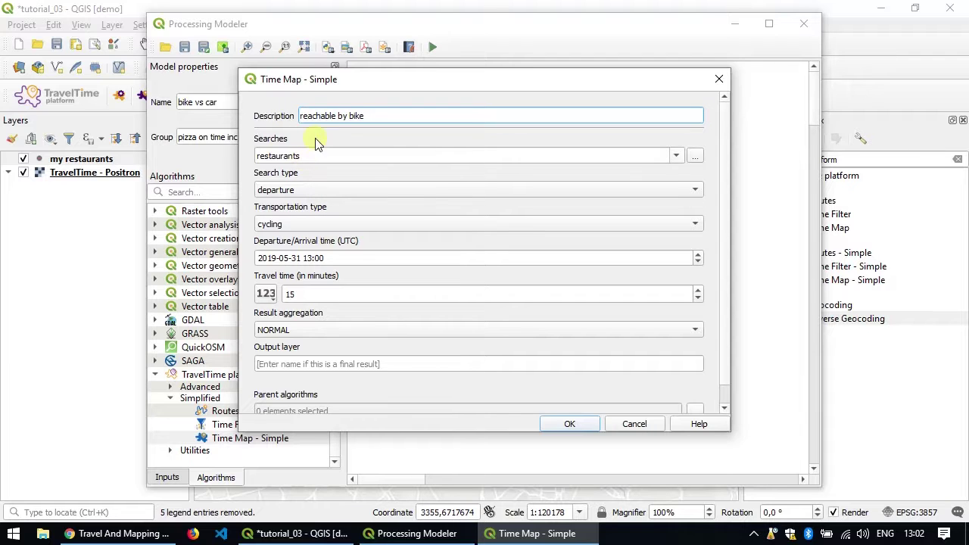
pyautogui.moveTo(322, 80); pyautogui.dragTo(369, 80)
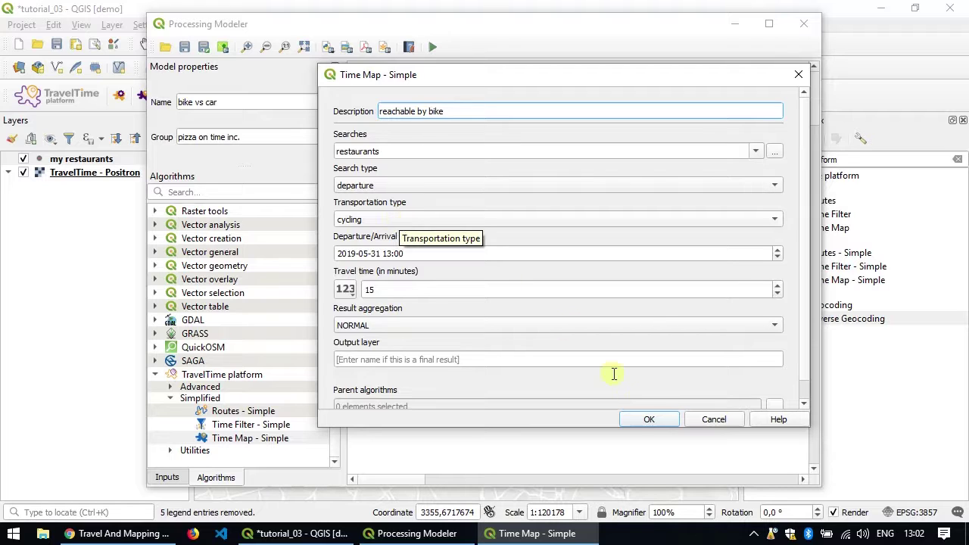
pyautogui.click(643, 420)
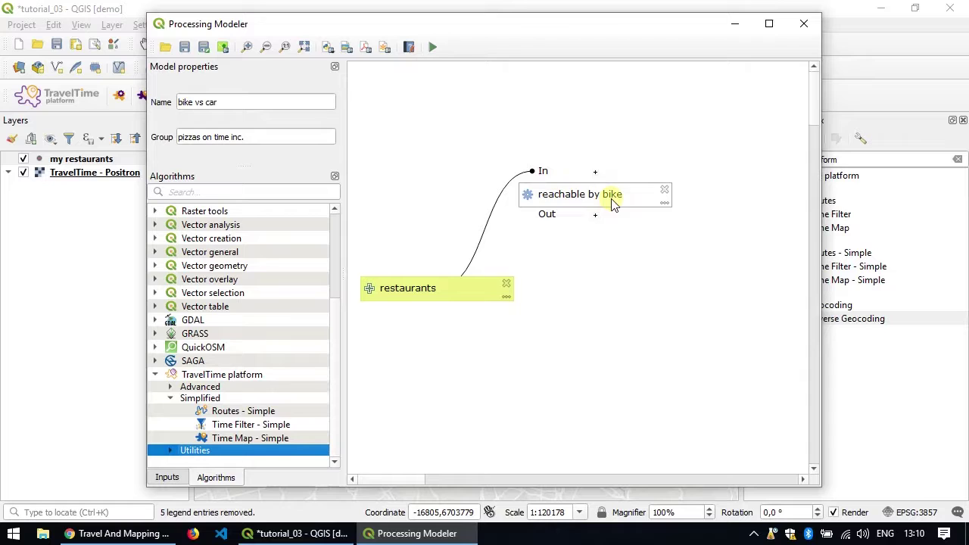
# Step: Add a Dissolve step 'reachable by bike (dissolved)' taking the reachable by bike output as input
pyautogui.click(178, 192)
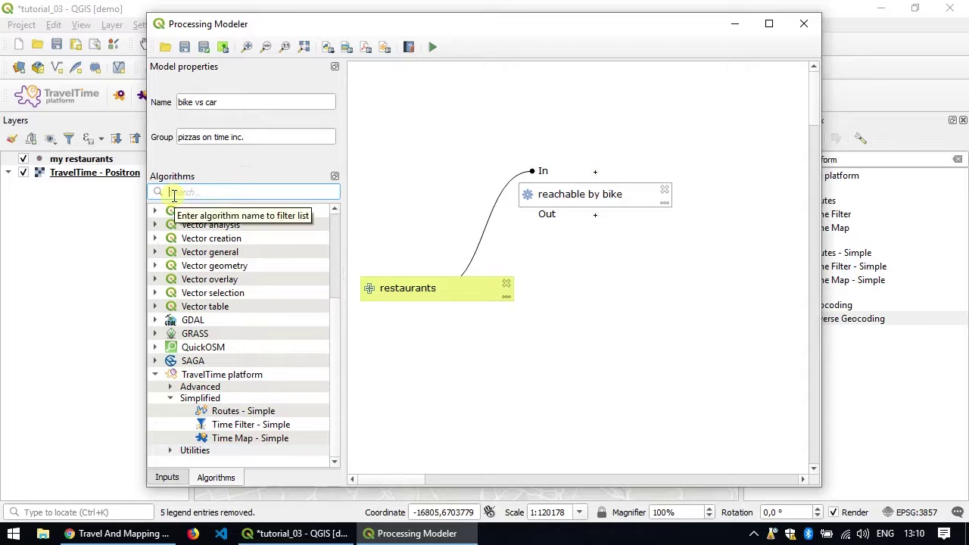
pyautogui.write('dissol')
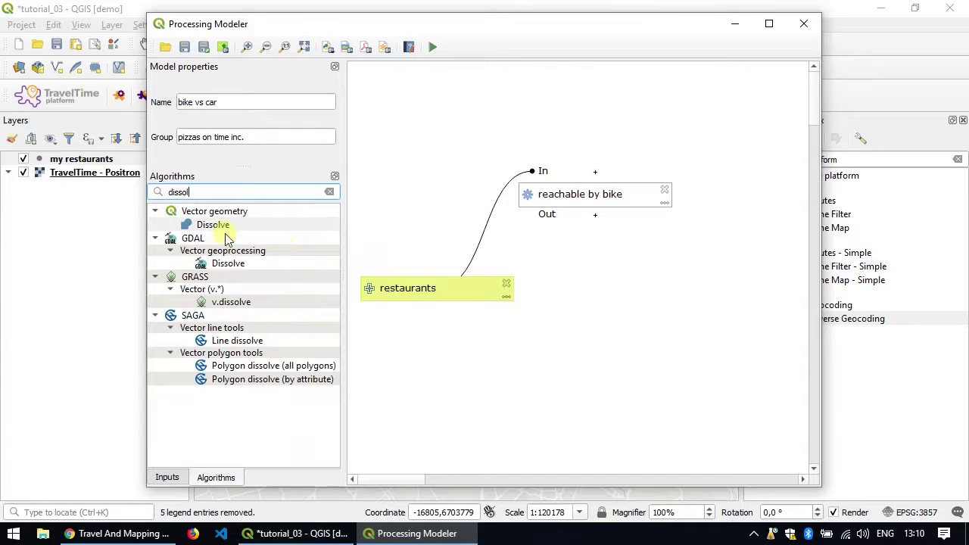
pyautogui.moveTo(212, 225); pyautogui.dragTo(636, 251)
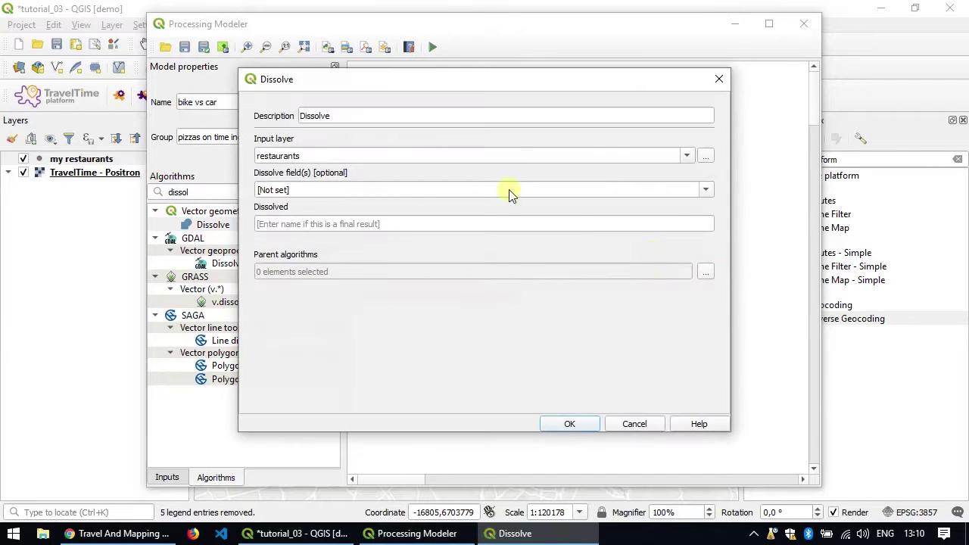
pyautogui.doubleClick(368, 115)
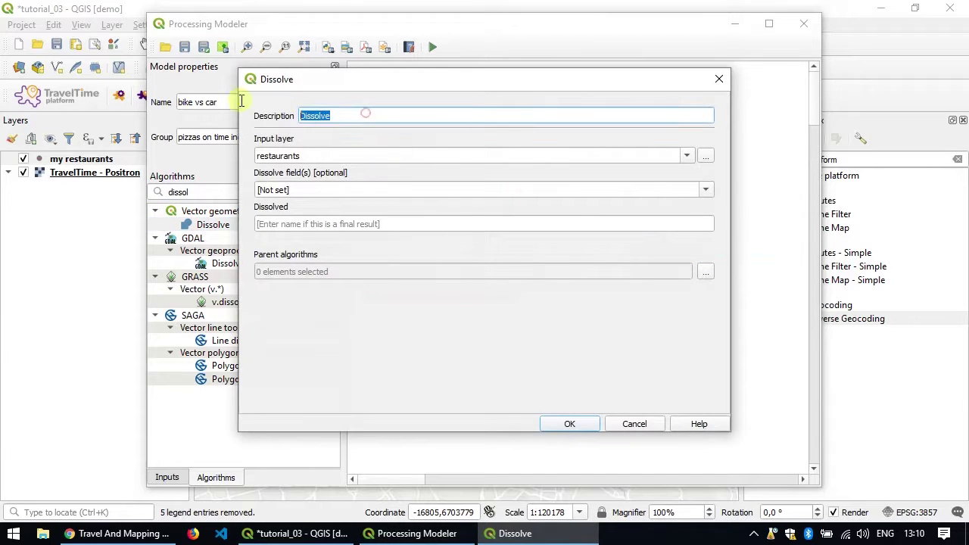
pyautogui.moveTo(314, 84); pyautogui.dragTo(364, 199)
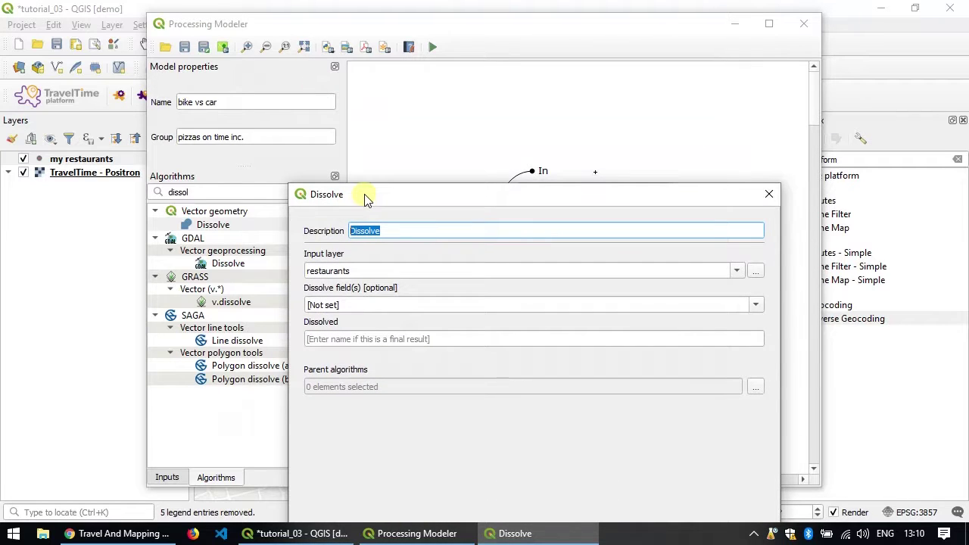
pyautogui.write('reachable b')
pyautogui.write('y bike (dissolved)')
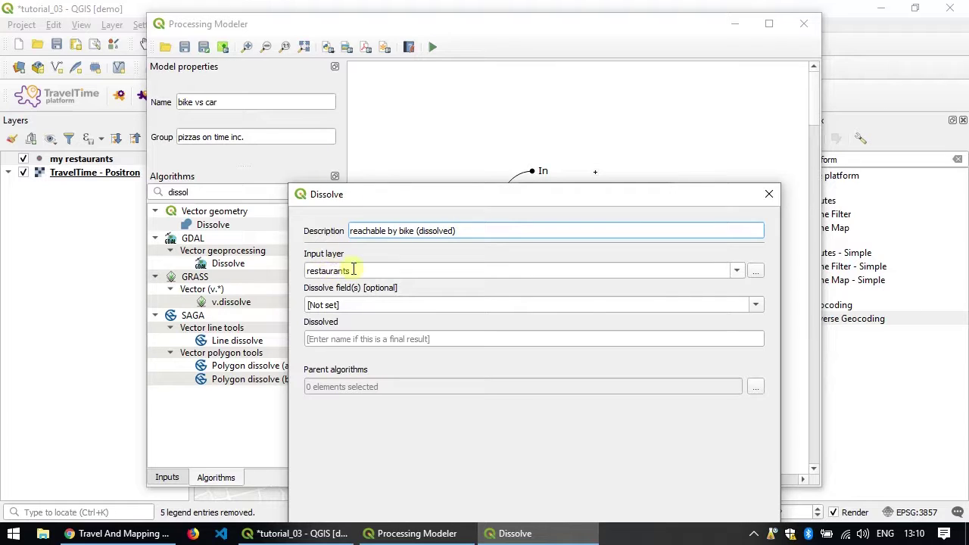
pyautogui.click(738, 270)
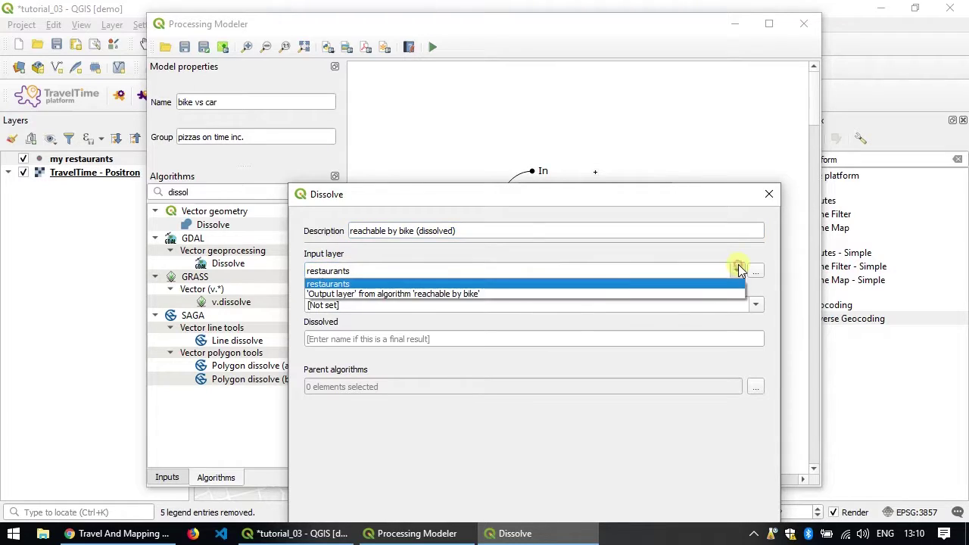
pyautogui.click(445, 295)
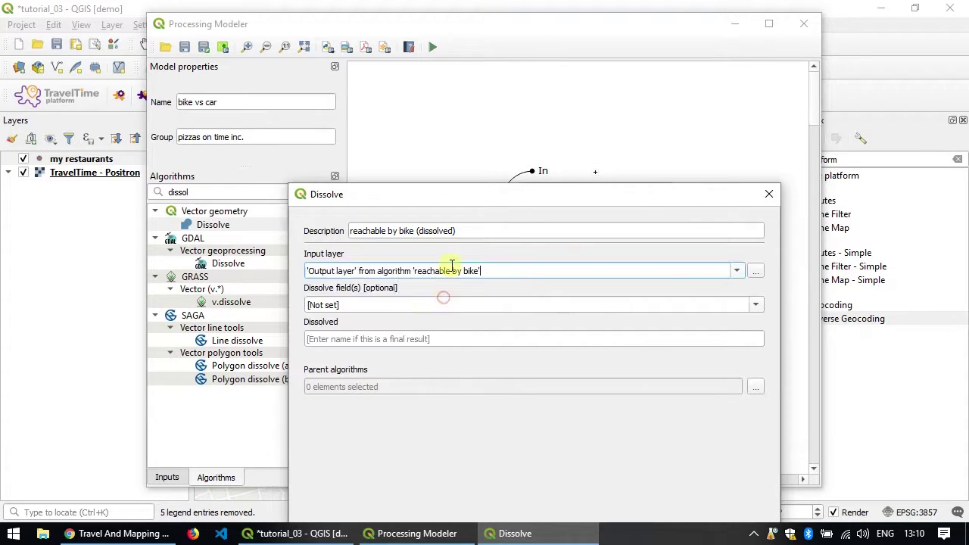
pyautogui.moveTo(547, 193); pyautogui.dragTo(519, 120)
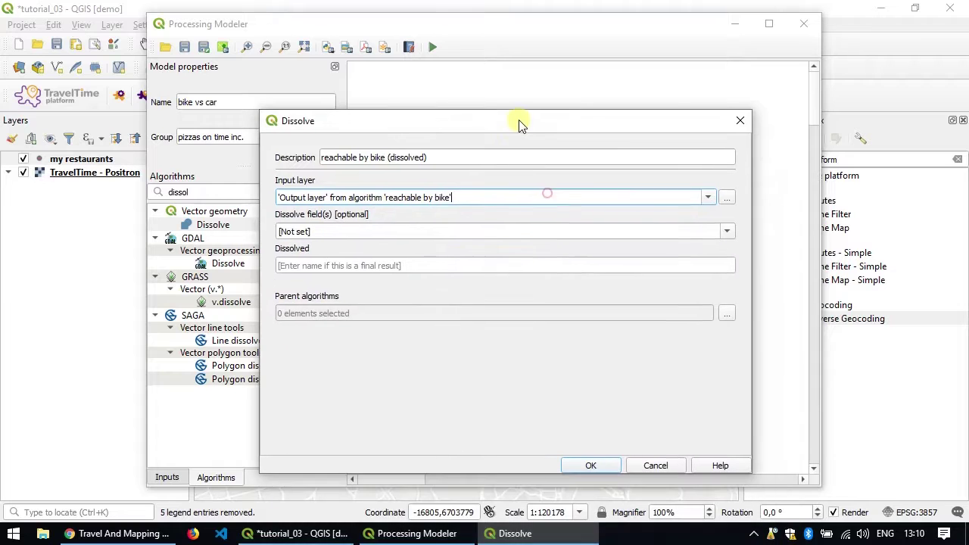
pyautogui.click(602, 463)
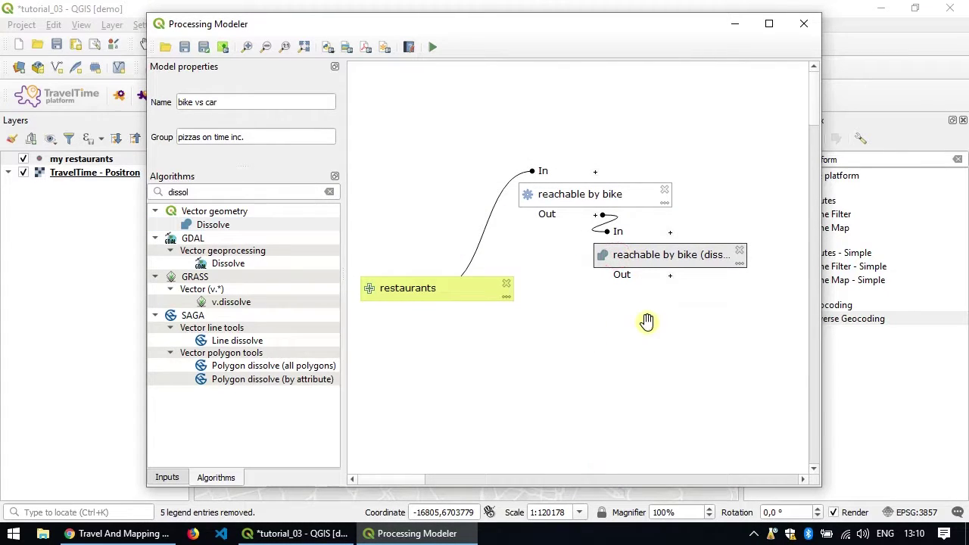
pyautogui.moveTo(640, 322); pyautogui.dragTo(629, 284)
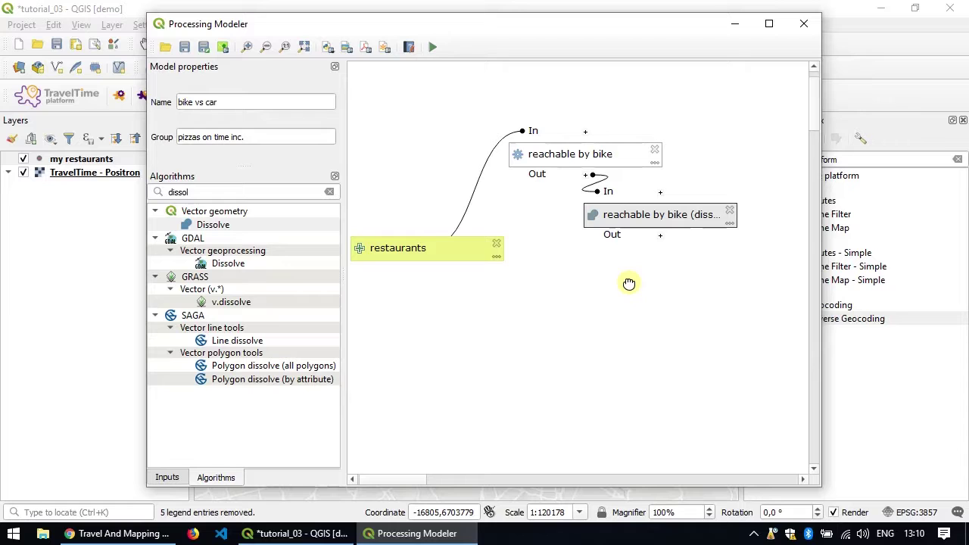
# Step: Add a Time Map - Simple step 'reachable by car' with driving as the transportation type
pyautogui.doubleClick(255, 192)
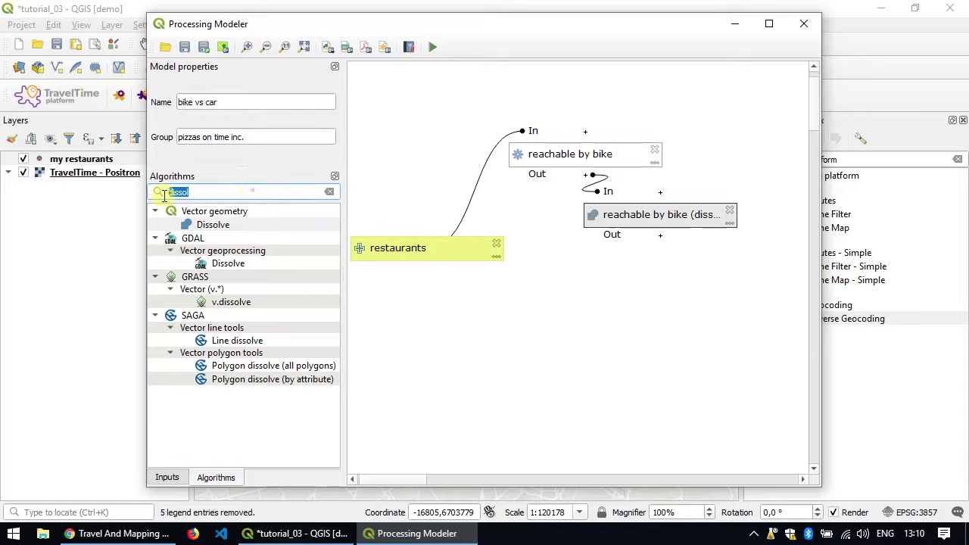
pyautogui.press('BackSpace')
pyautogui.scroll(-2, 189, 352)
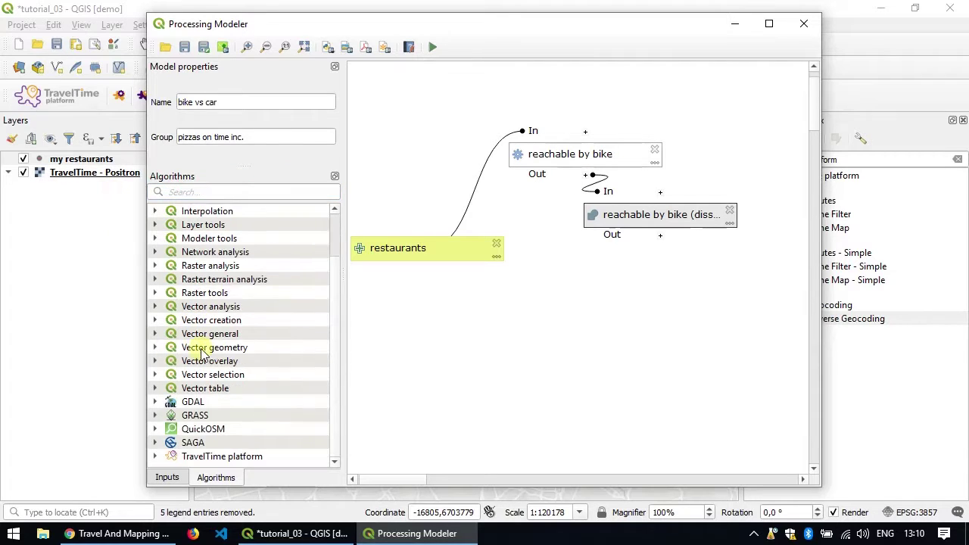
pyautogui.scroll(-1, 186, 419)
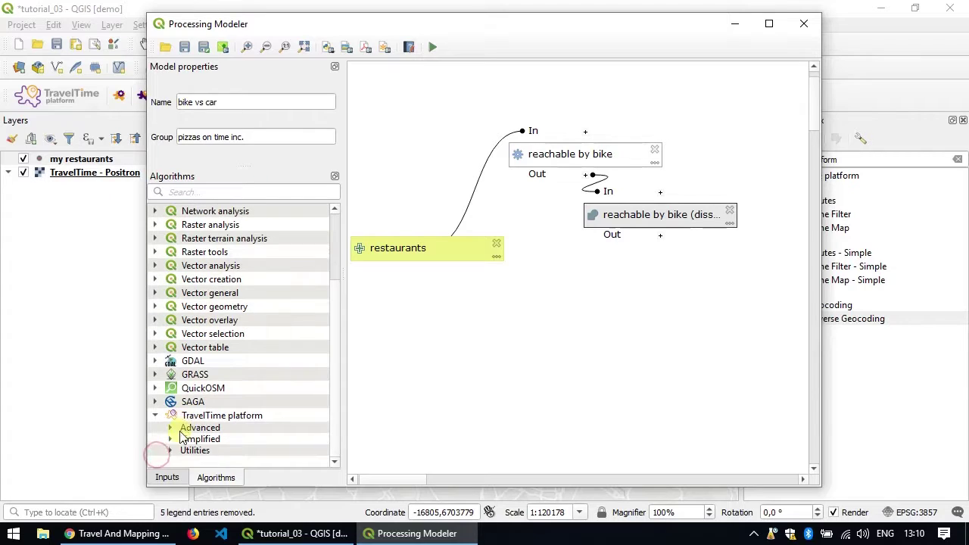
pyautogui.click(170, 442)
pyautogui.moveTo(230, 447); pyautogui.dragTo(548, 358)
pyautogui.tripleClick(406, 118)
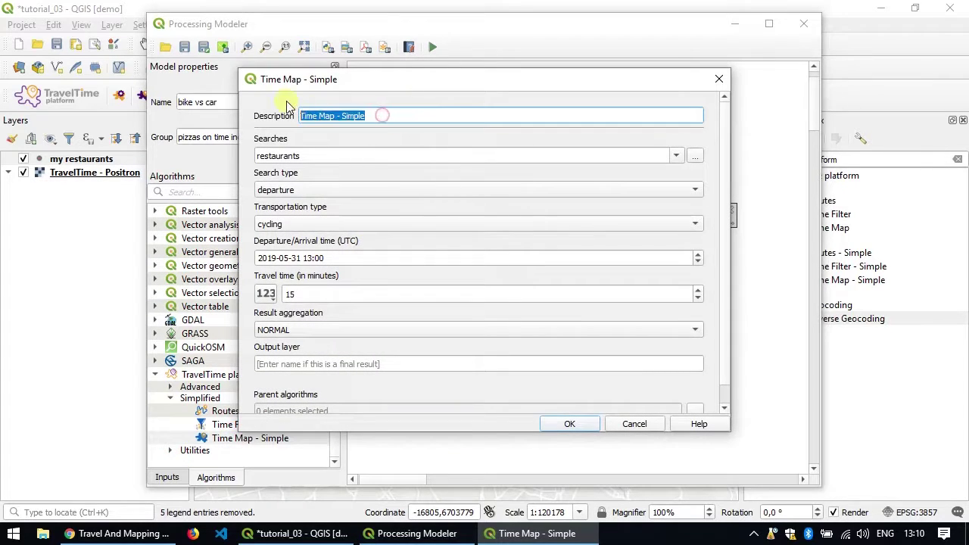
pyautogui.write('reachable by car')
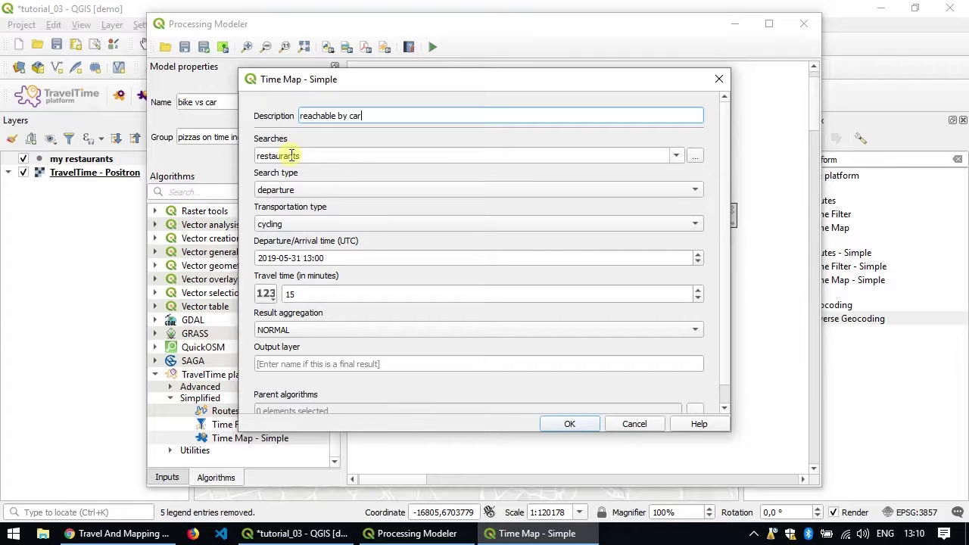
pyautogui.click(294, 225)
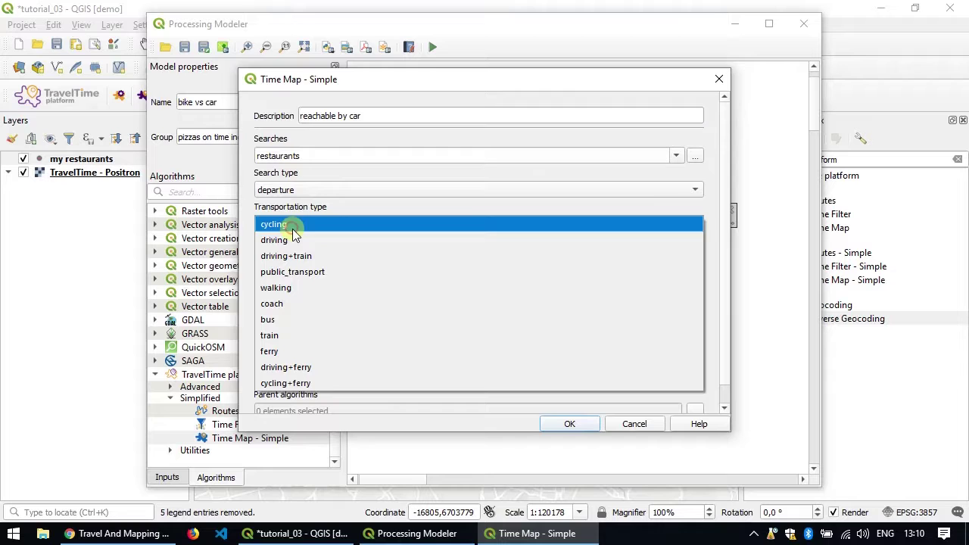
pyautogui.click(288, 240)
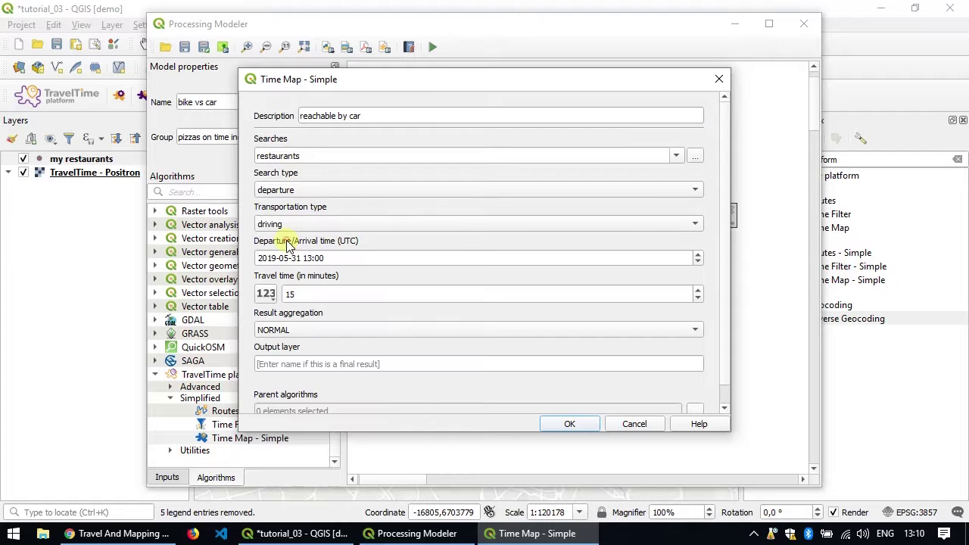
pyautogui.click(564, 425)
pyautogui.moveTo(545, 350); pyautogui.dragTo(558, 338)
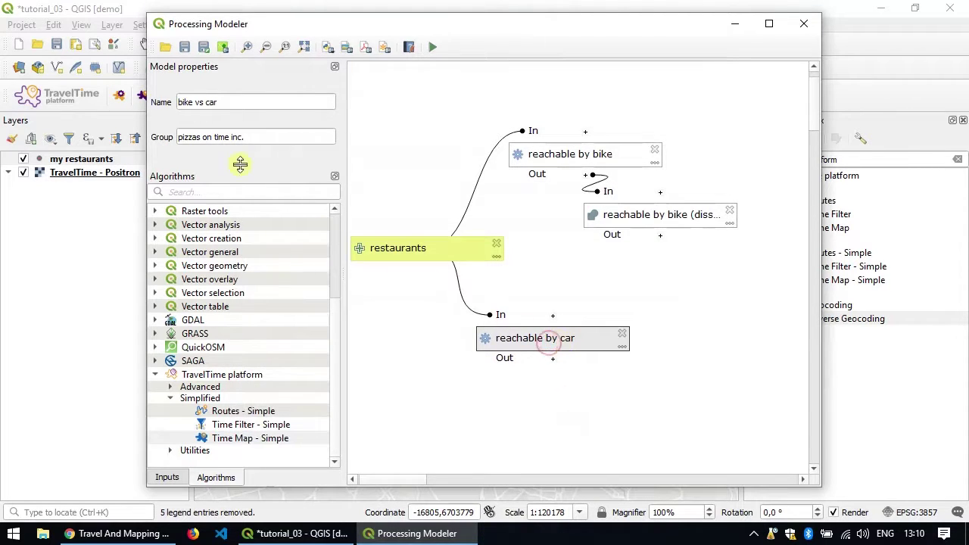
# Step: Add a Dissolve step 'reachable by car (dissolved)' with the reachable by car output as input layer
pyautogui.click(246, 192)
pyautogui.write('diss')
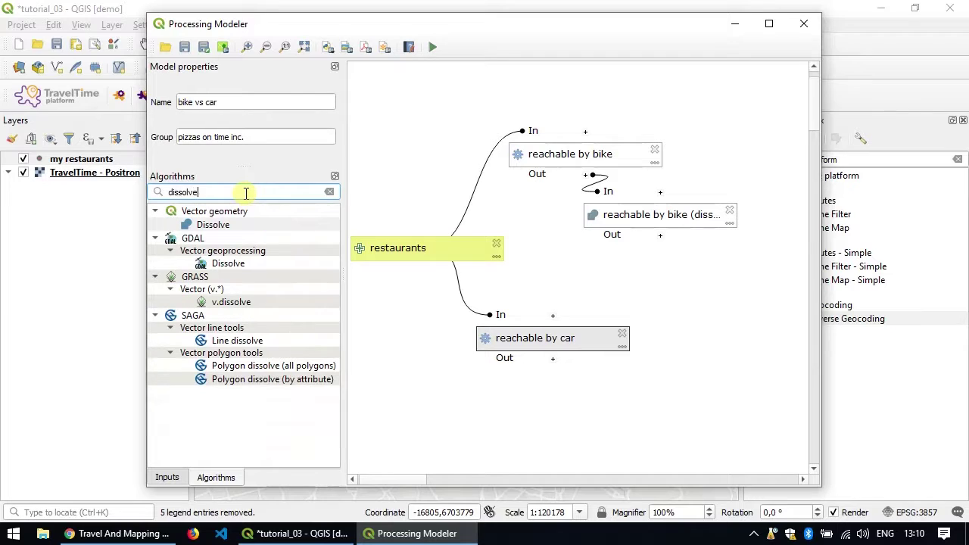
pyautogui.write('olve')
pyautogui.moveTo(212, 225); pyautogui.dragTo(606, 401)
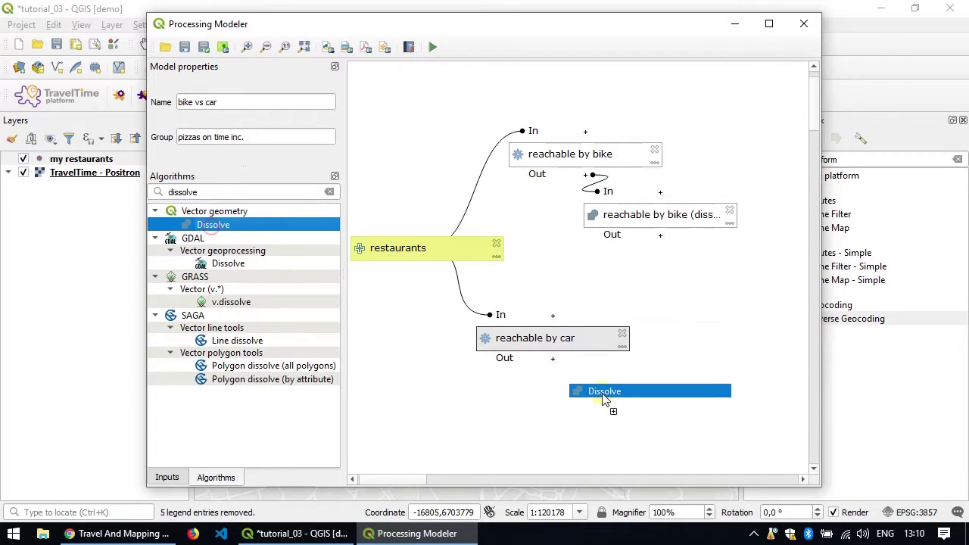
pyautogui.doubleClick(364, 114)
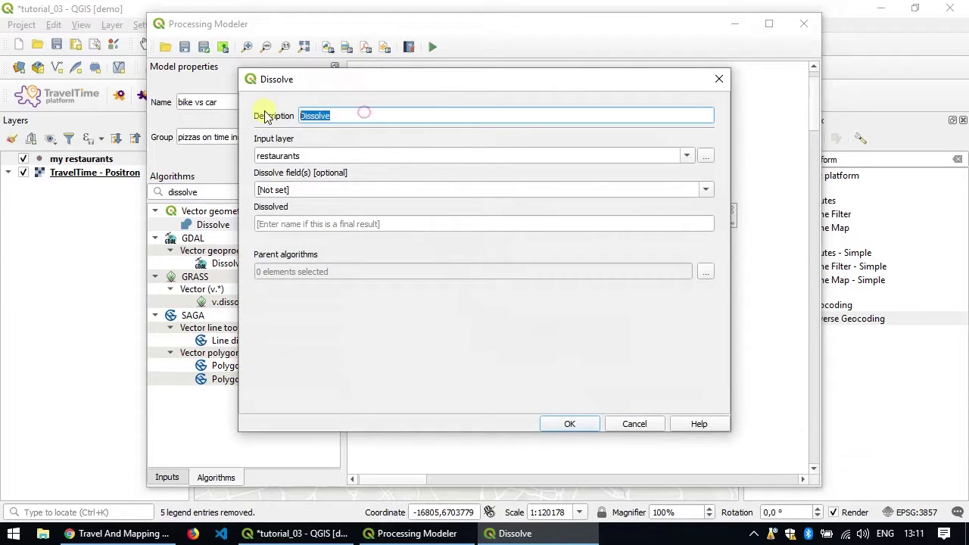
pyautogui.write('reachable by car (d')
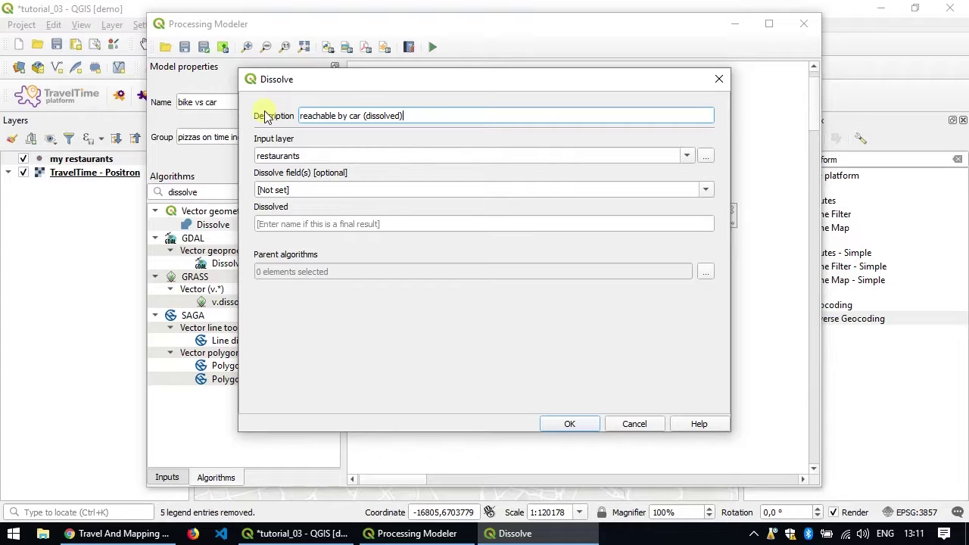
pyautogui.click(685, 155)
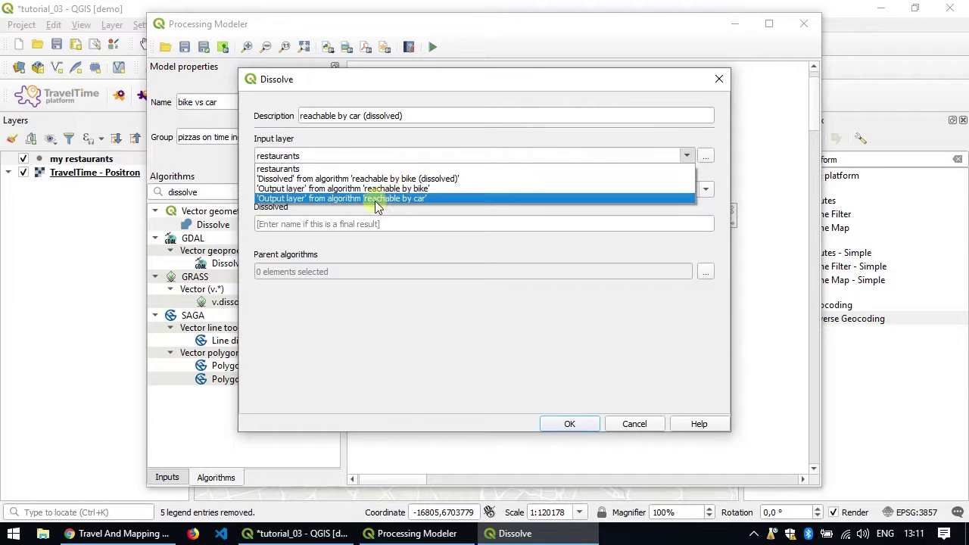
pyautogui.click(404, 200)
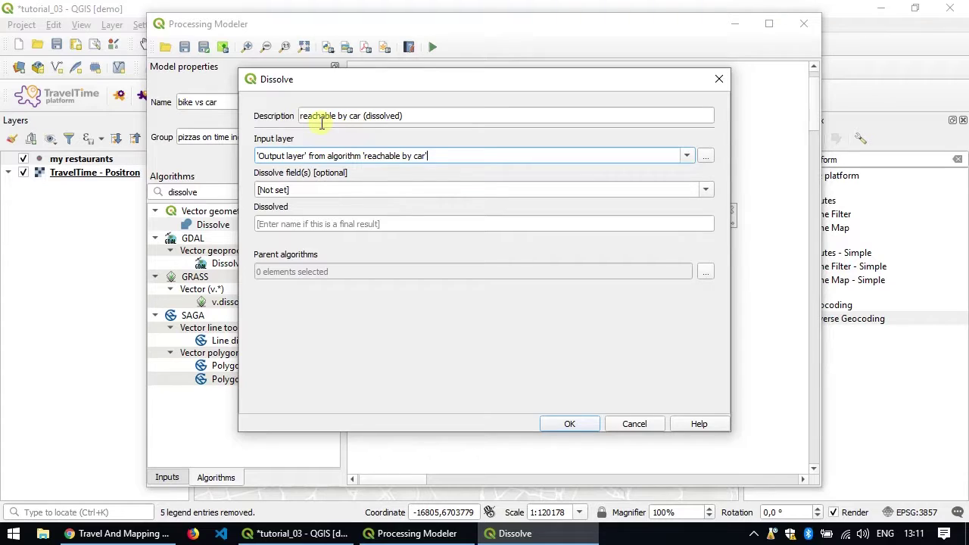
pyautogui.click(685, 156)
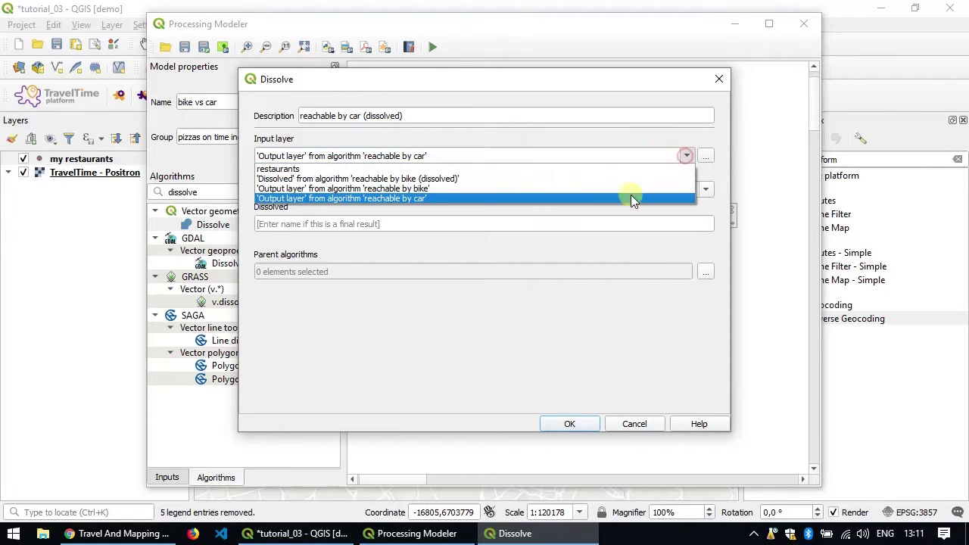
pyautogui.click(418, 199)
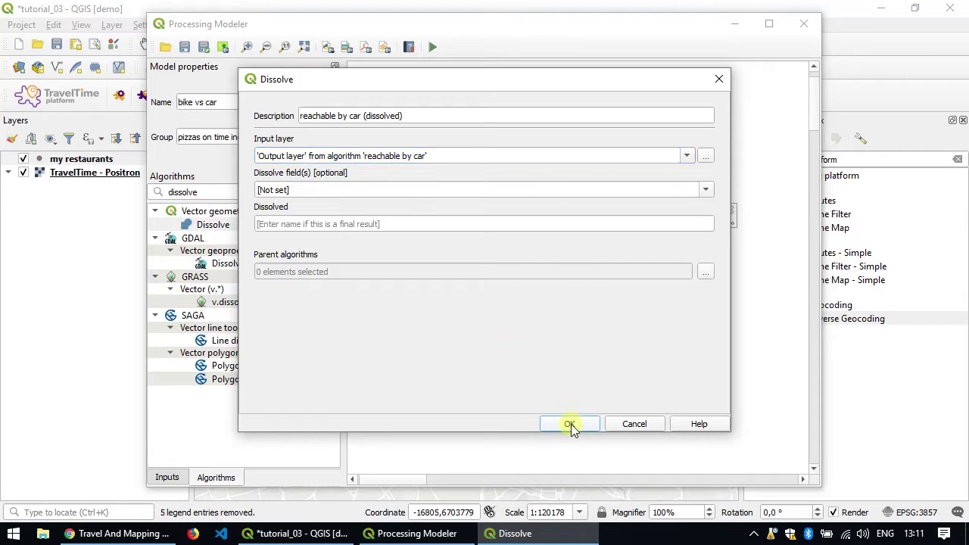
pyautogui.click(570, 424)
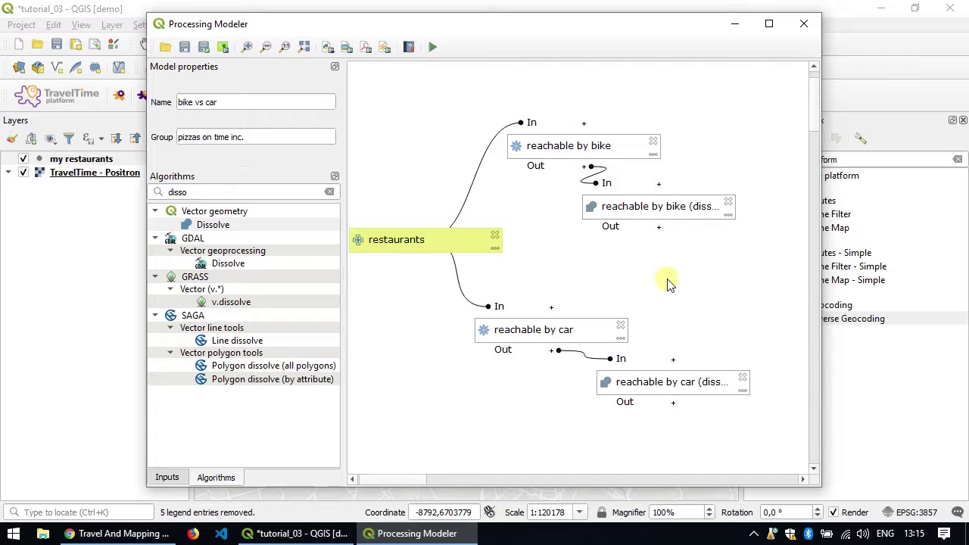
pyautogui.hscroll(3, 668, 284)
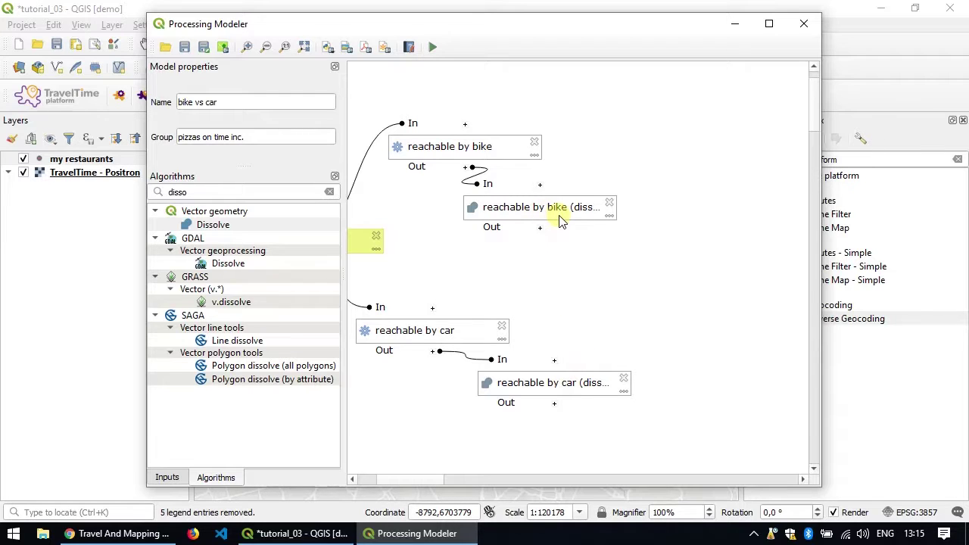
# Step: Add a Difference step 'reachable by bike only': input bike dissolved, overlay car dissolved, output 'reachable by bike only'
pyautogui.doubleClick(260, 185)
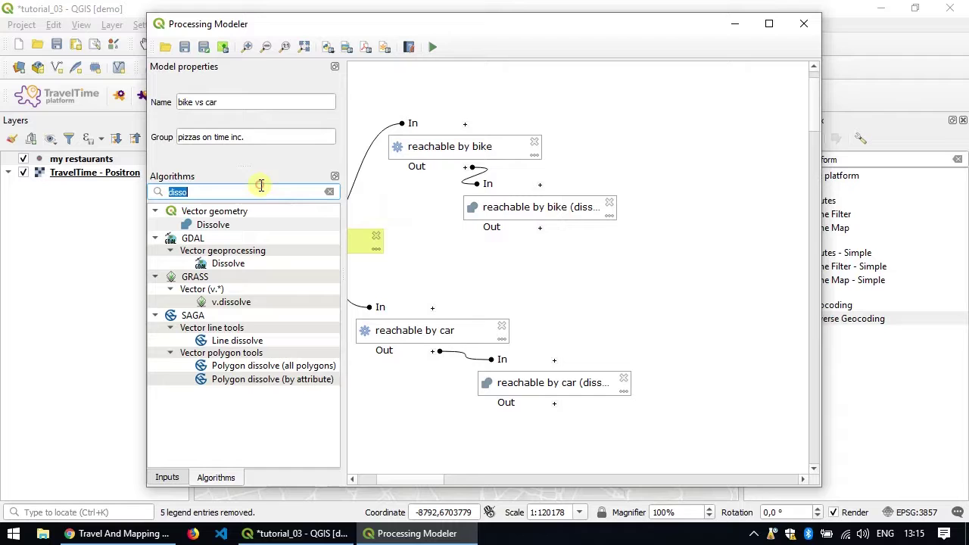
pyautogui.write('diffe')
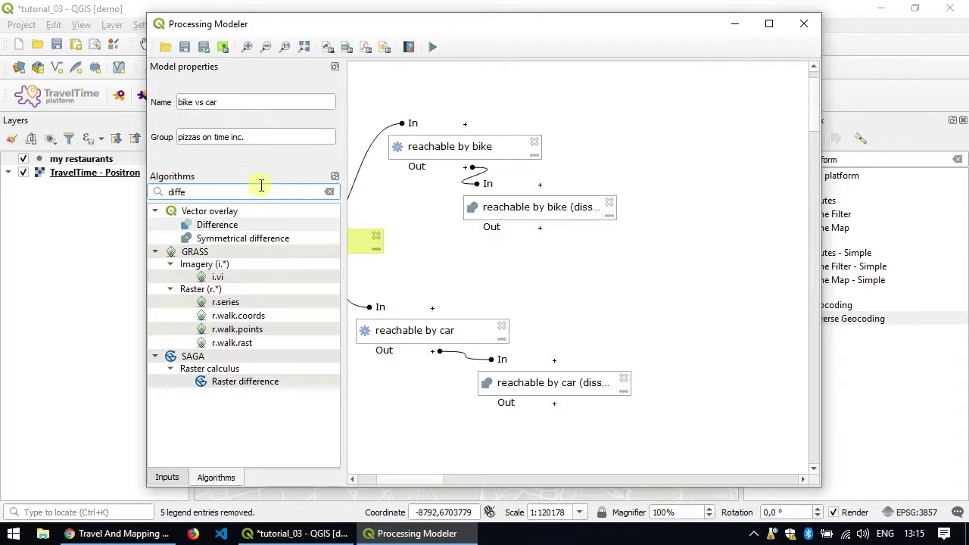
pyautogui.moveTo(217, 224); pyautogui.dragTo(642, 276)
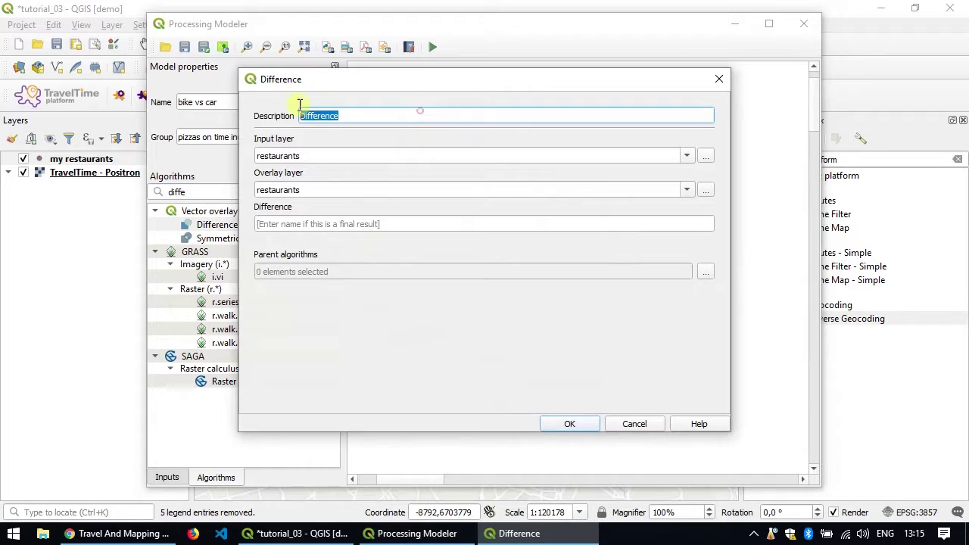
pyautogui.write('reachable by bike only')
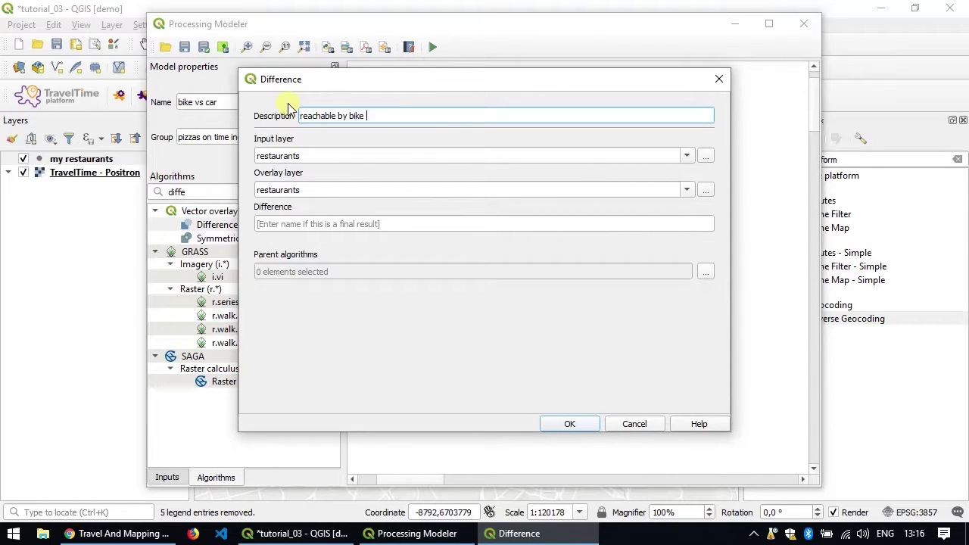
pyautogui.click(688, 161)
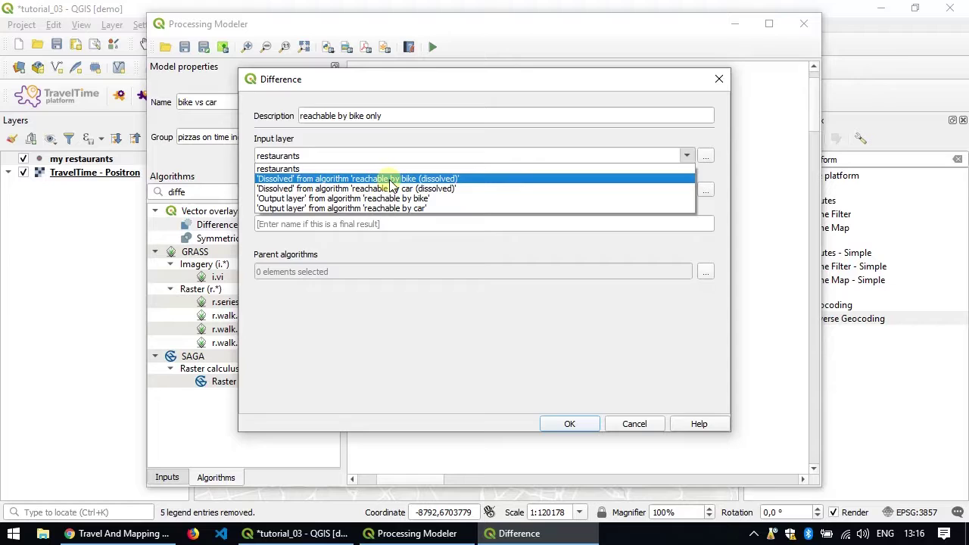
pyautogui.click(390, 182)
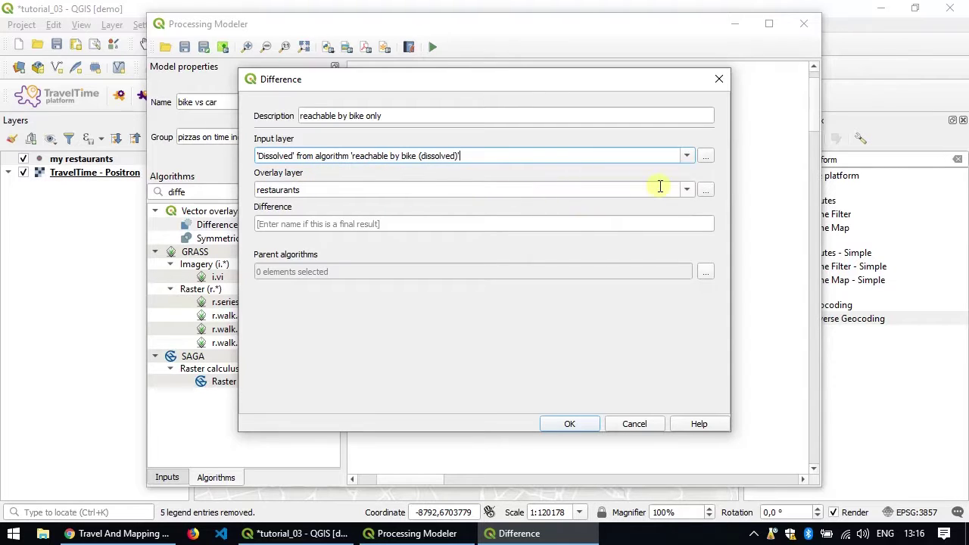
pyautogui.click(687, 192)
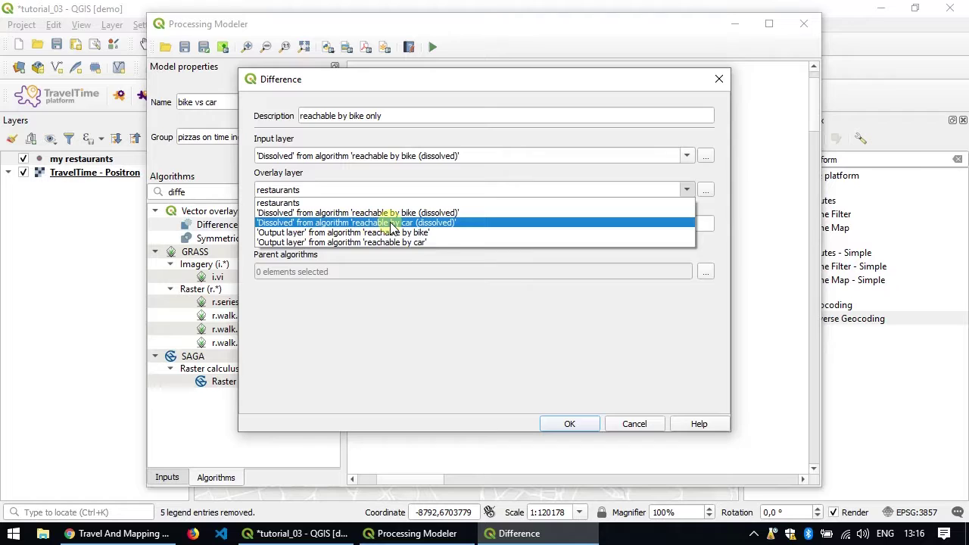
pyautogui.click(391, 223)
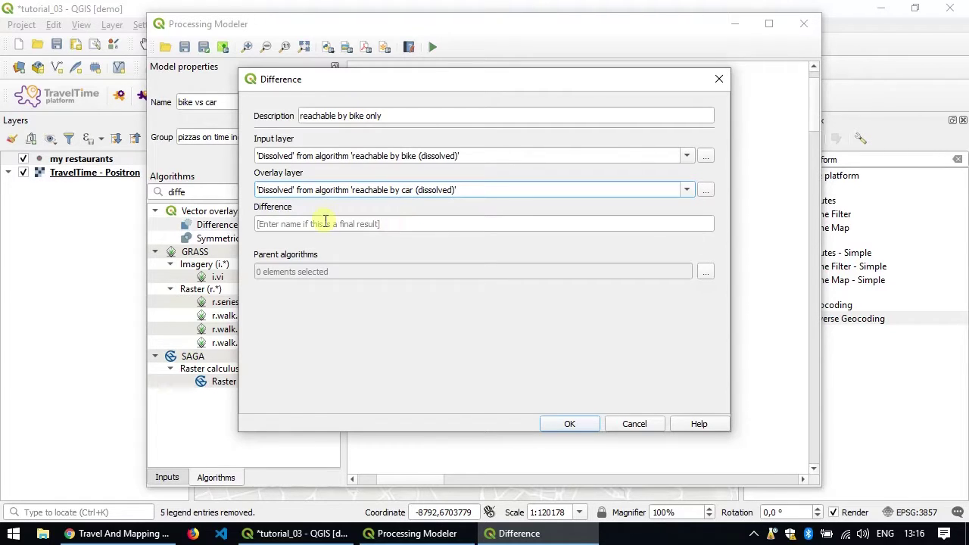
pyautogui.click(326, 223)
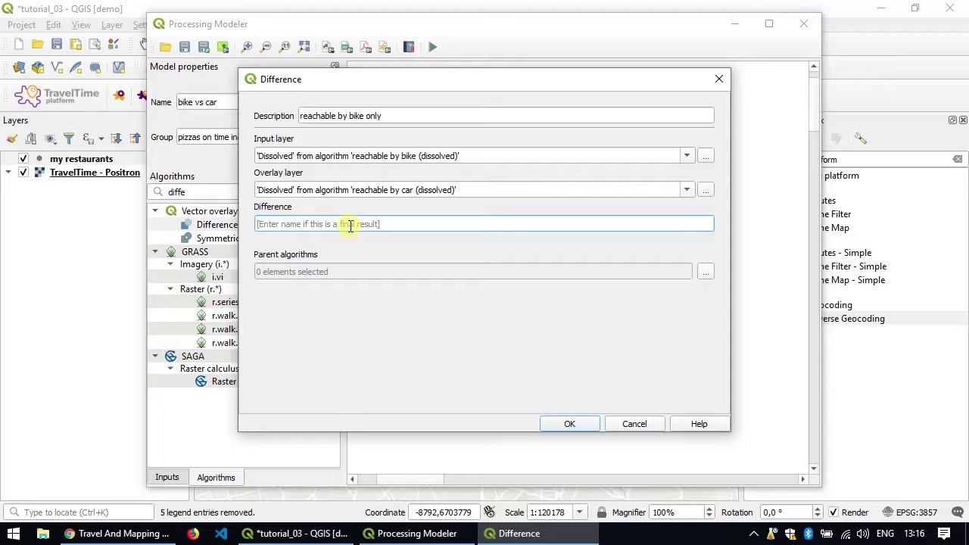
pyautogui.write('reachable by bike only')
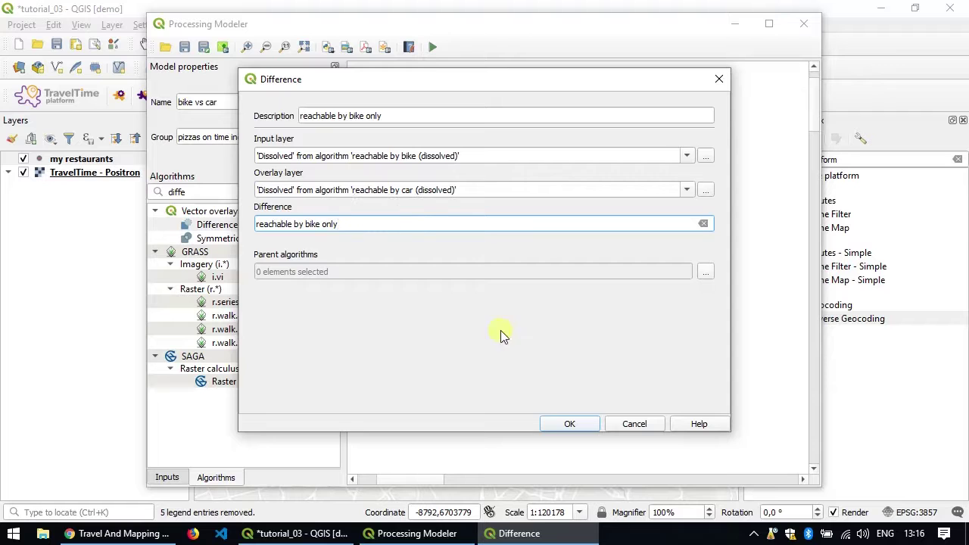
pyautogui.click(579, 429)
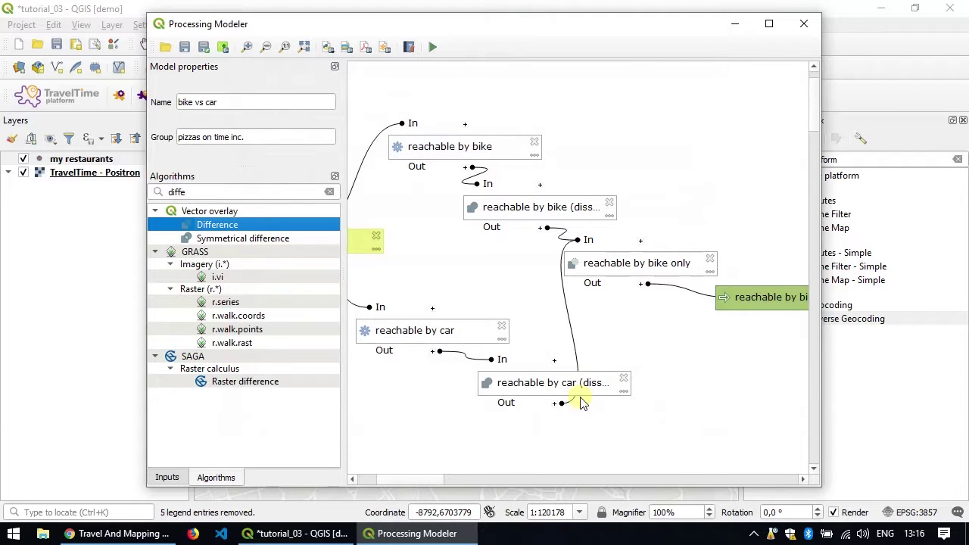
# Step: Make room on the canvas and add a Difference step described 'reachable by car only'
pyautogui.moveTo(643, 278); pyautogui.dragTo(688, 280)
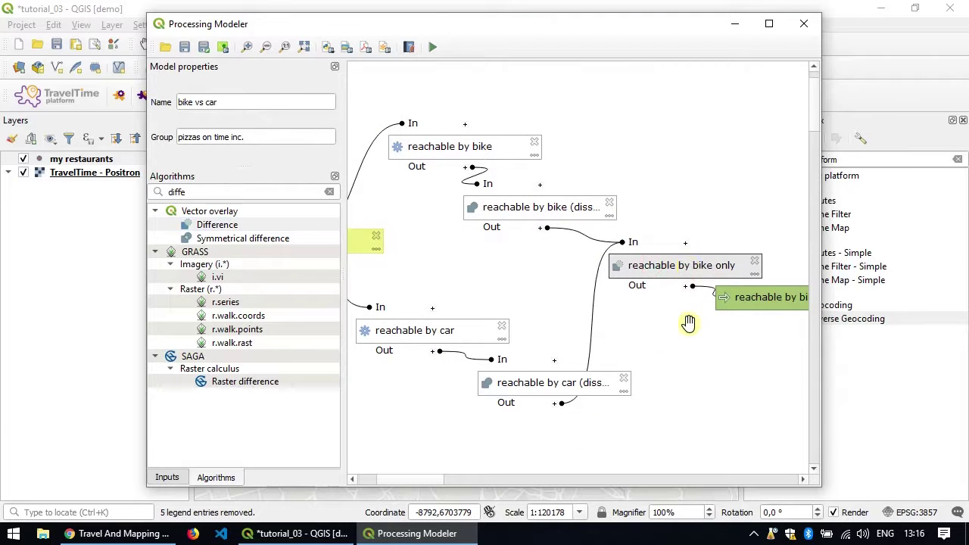
pyautogui.moveTo(678, 328); pyautogui.dragTo(553, 303)
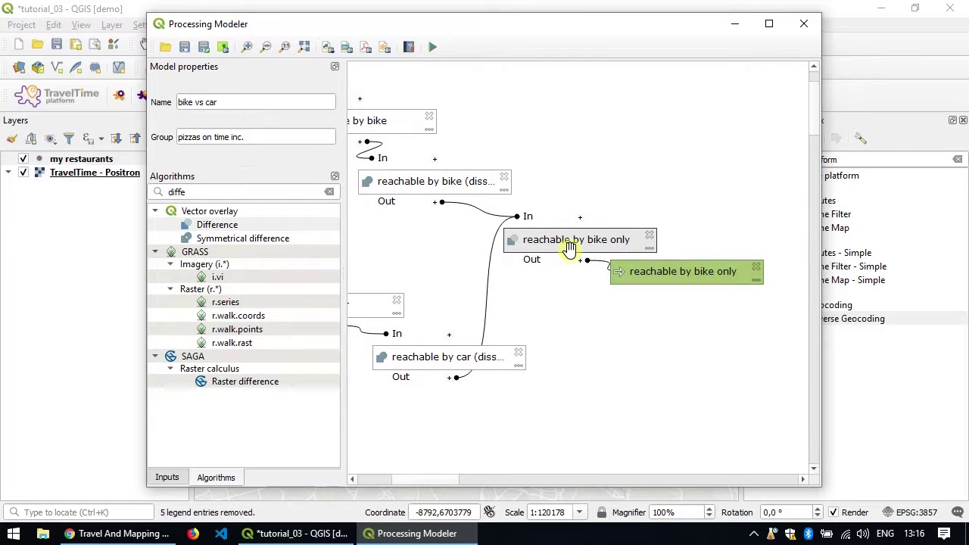
pyautogui.moveTo(201, 224); pyautogui.dragTo(550, 327)
pyautogui.moveTo(302, 115); pyautogui.dragTo(357, 116)
pyautogui.write('reachable by car only')
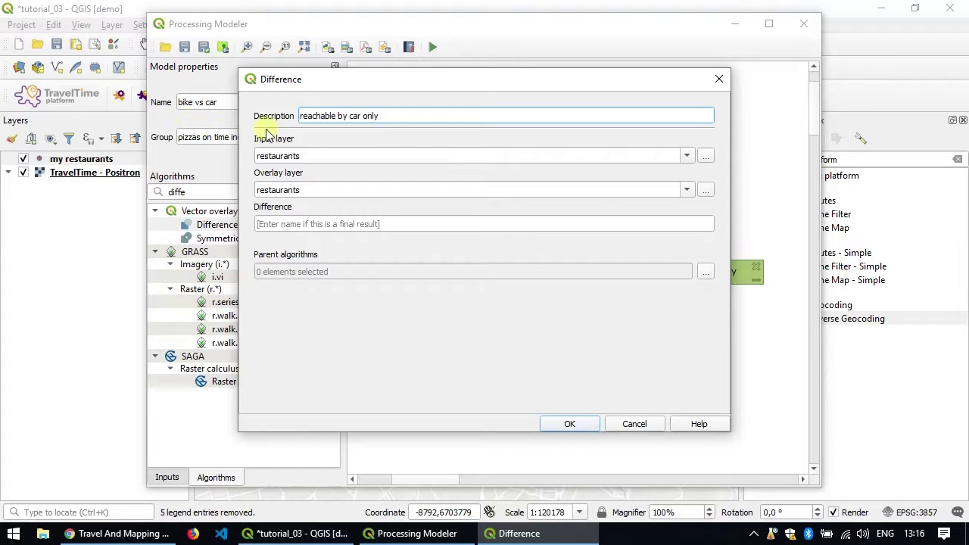
# Step: Set input to car dissolved, overlay to bike dissolved, and name the output 'reachable by car only'
pyautogui.click(687, 157)
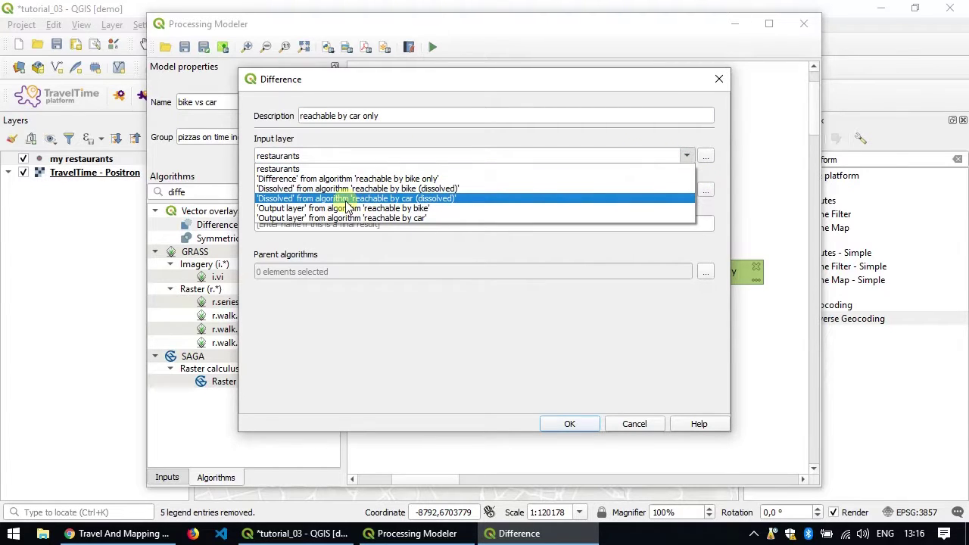
pyautogui.click(347, 201)
pyautogui.click(686, 190)
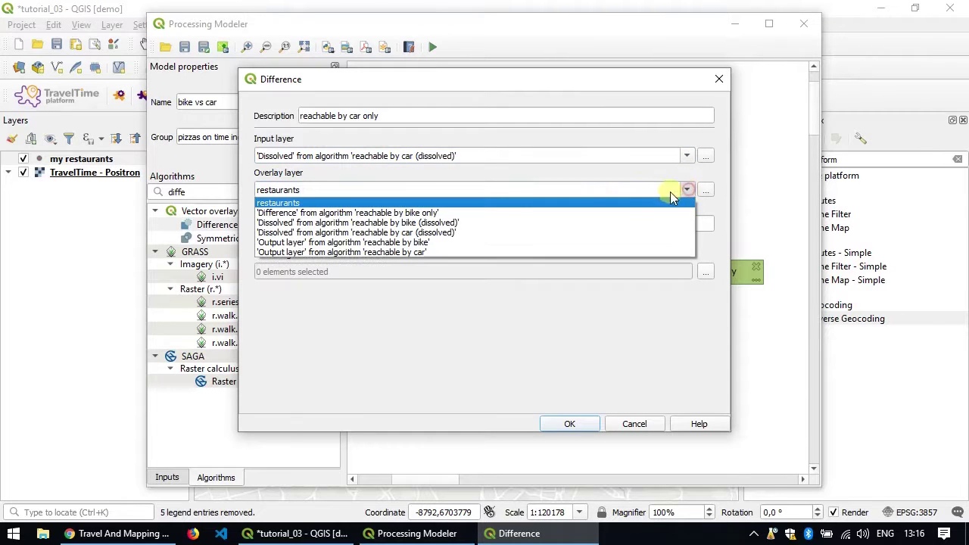
pyautogui.click(386, 222)
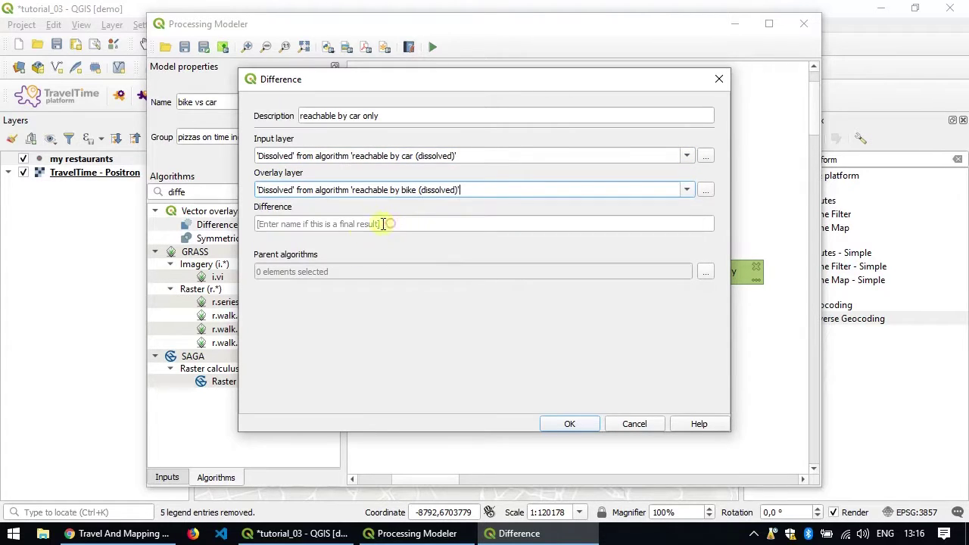
pyautogui.click(390, 224)
pyautogui.tripleClick(385, 118)
pyautogui.hotkey('ctrl', 'c')
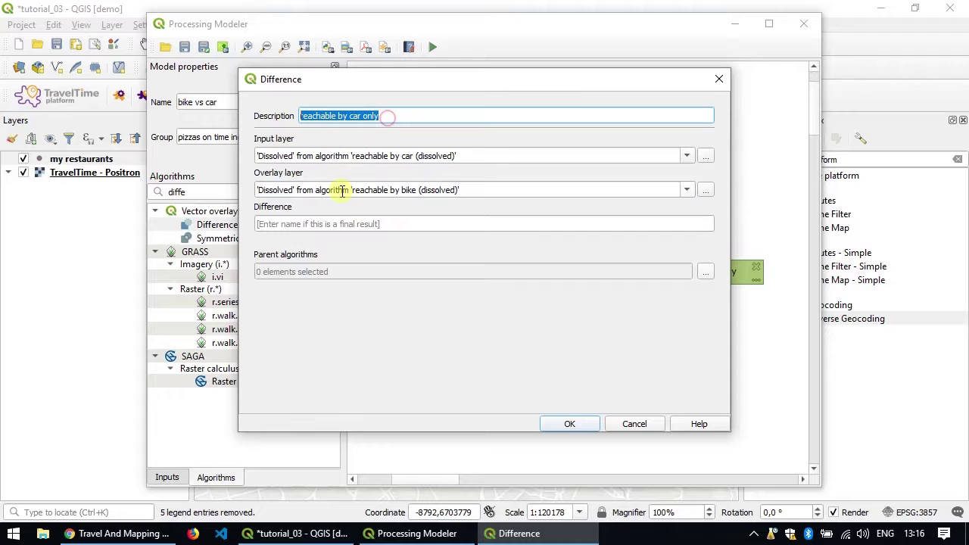
pyautogui.click(334, 226)
pyautogui.hotkey('ctrl', 'v')
pyautogui.click(565, 423)
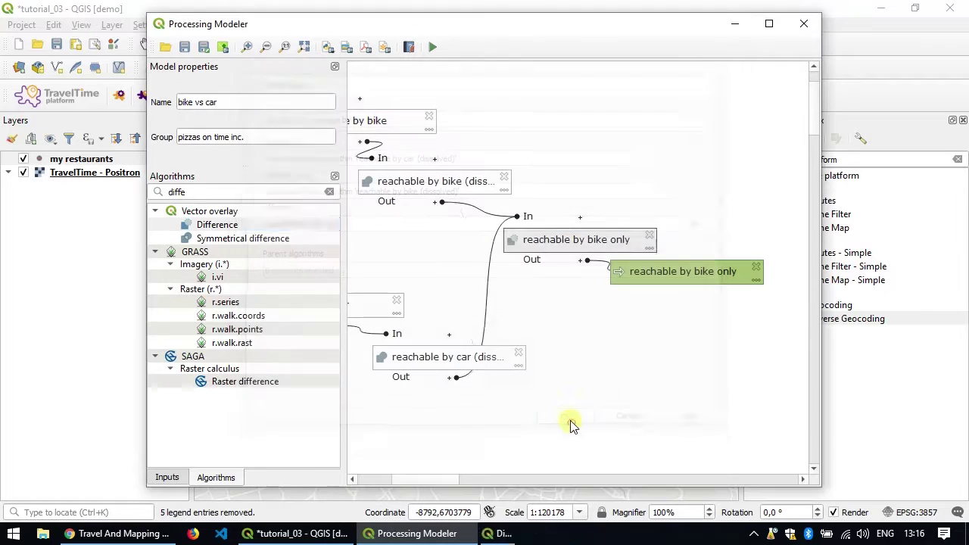
# Step: Line up the car-only and bike-only steps and their outputs on the model diagram
pyautogui.moveTo(560, 320); pyautogui.dragTo(593, 317)
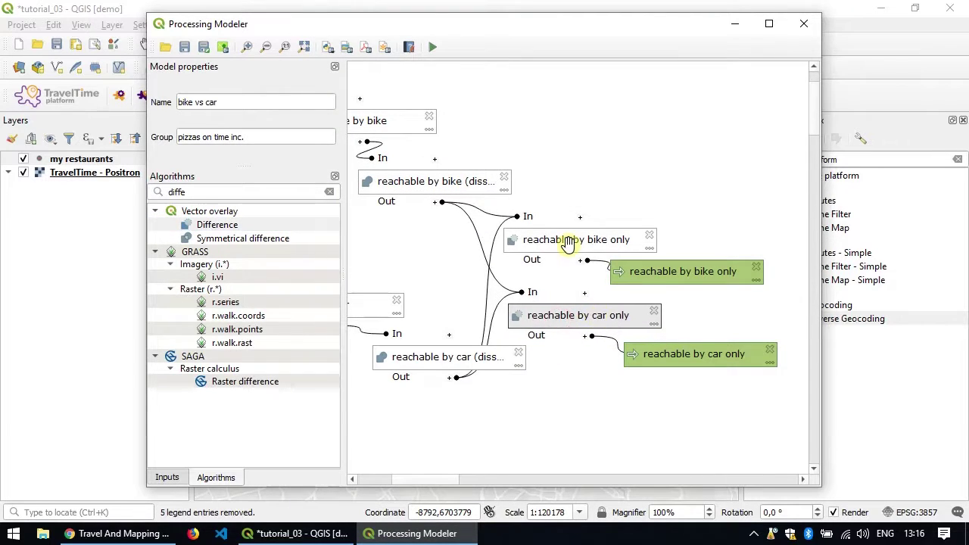
pyautogui.moveTo(571, 245); pyautogui.dragTo(628, 225)
pyautogui.moveTo(652, 272); pyautogui.dragTo(705, 268)
pyautogui.moveTo(654, 355); pyautogui.dragTo(692, 358)
pyautogui.moveTo(631, 314); pyautogui.dragTo(692, 312)
# Step: Zoom out, save the model in the current project, and close the modeler
pyautogui.scroll(-4, 629, 376)
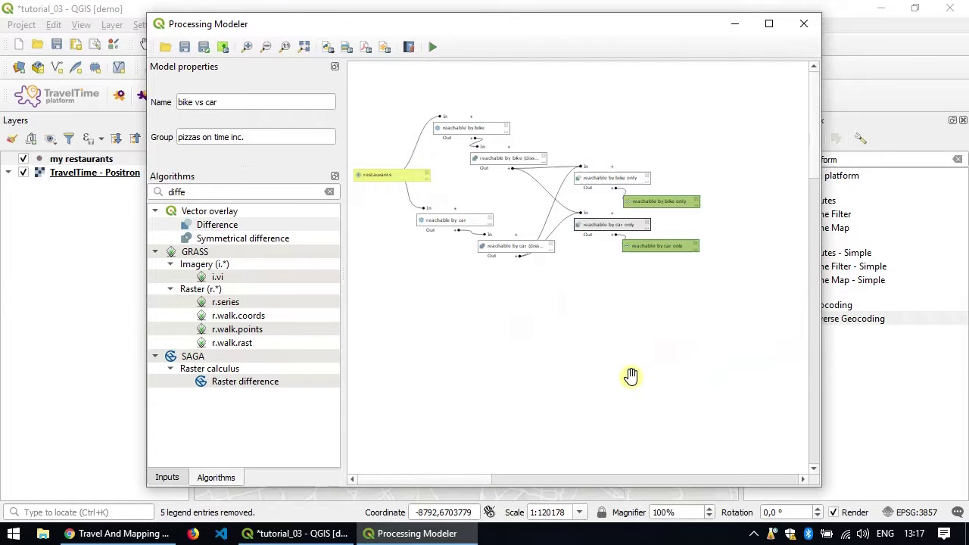
pyautogui.click(575, 309)
pyautogui.click(520, 201)
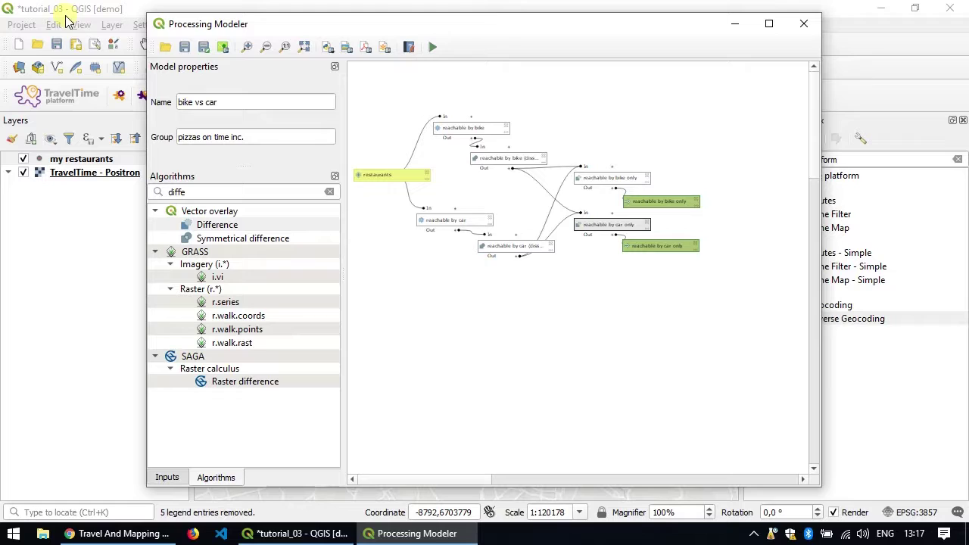
pyautogui.click(224, 47)
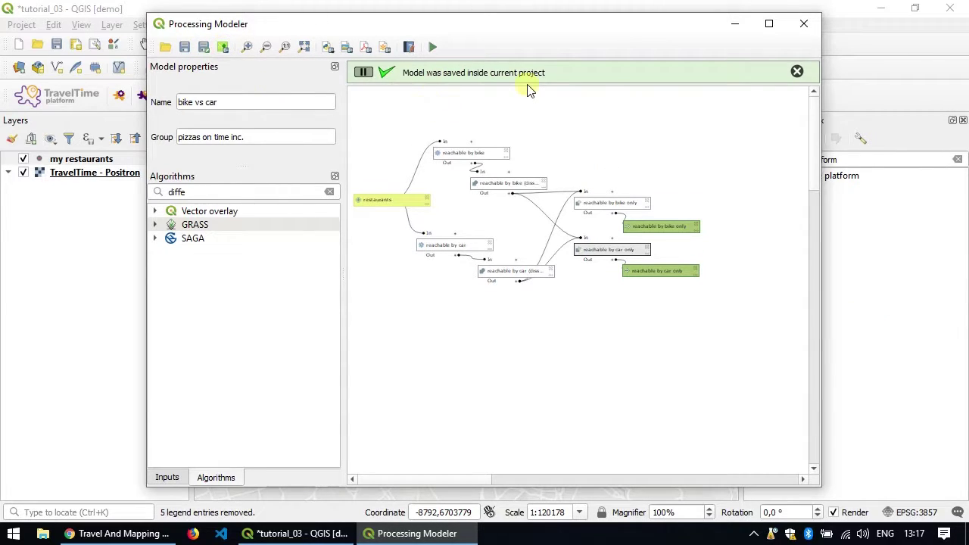
pyautogui.click(805, 32)
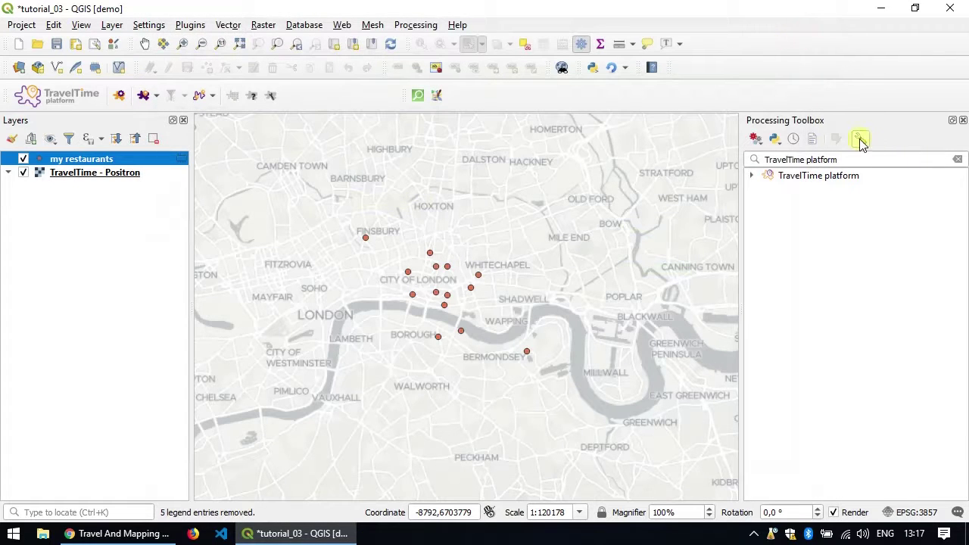
# Step: Run the bike vs car model from Project models with 'my restaurants' as the restaurants input
pyautogui.click(958, 161)
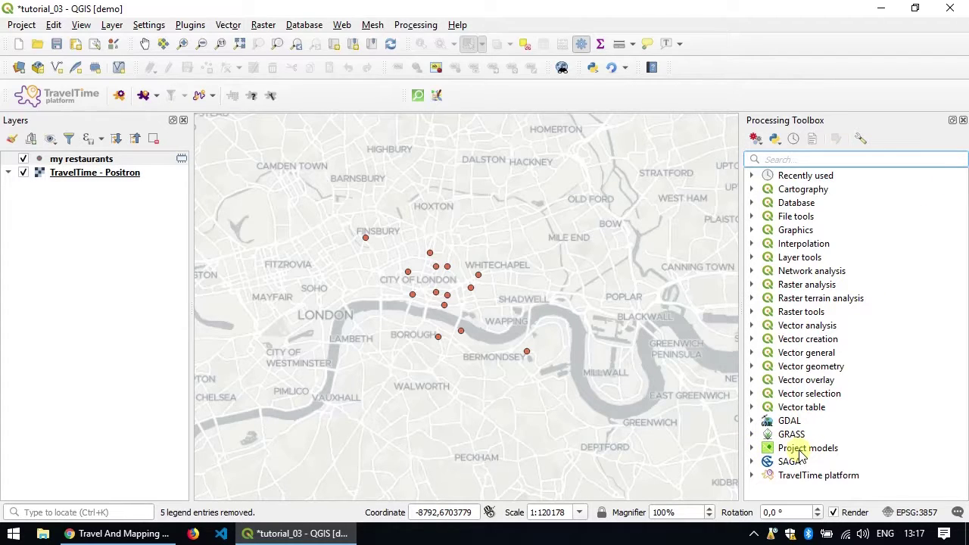
pyautogui.click(753, 447)
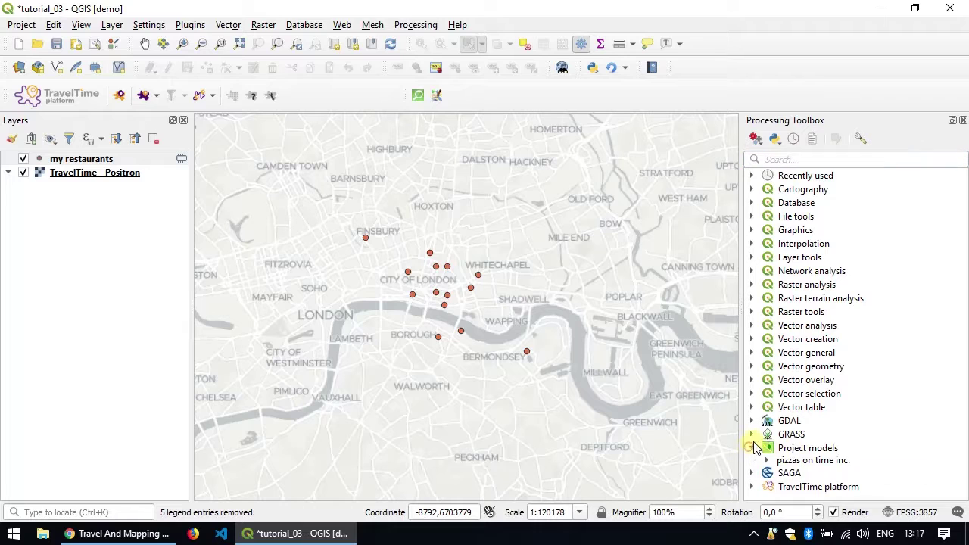
pyautogui.click(766, 460)
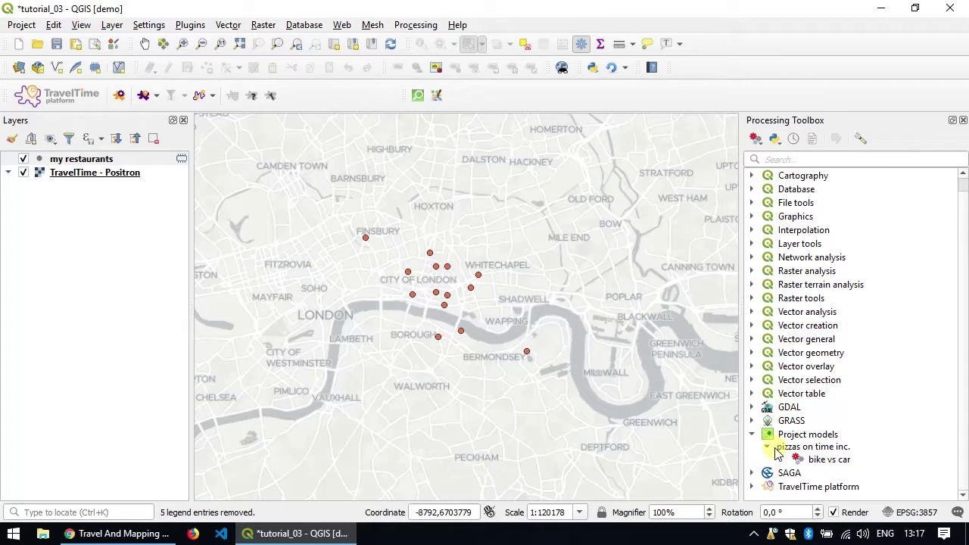
pyautogui.click(817, 462)
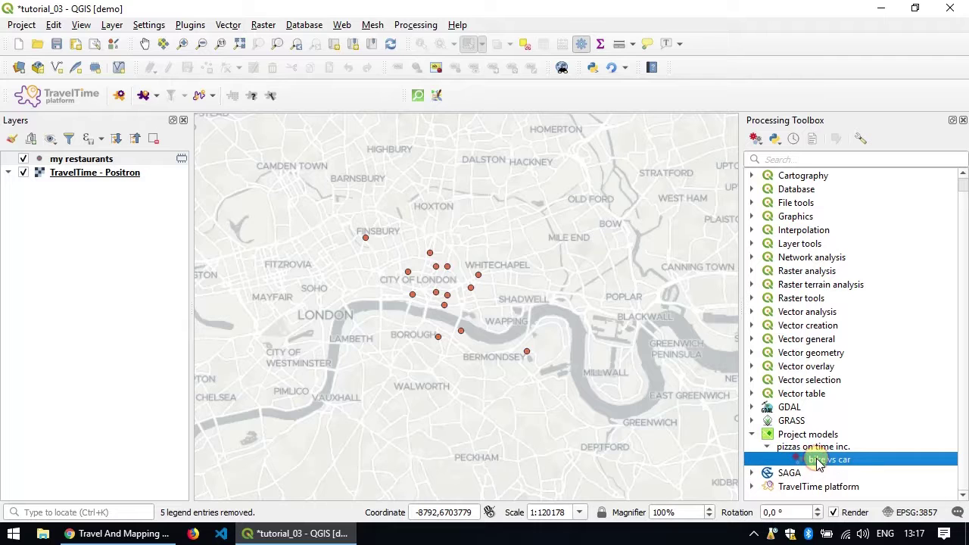
pyautogui.doubleClick(818, 462)
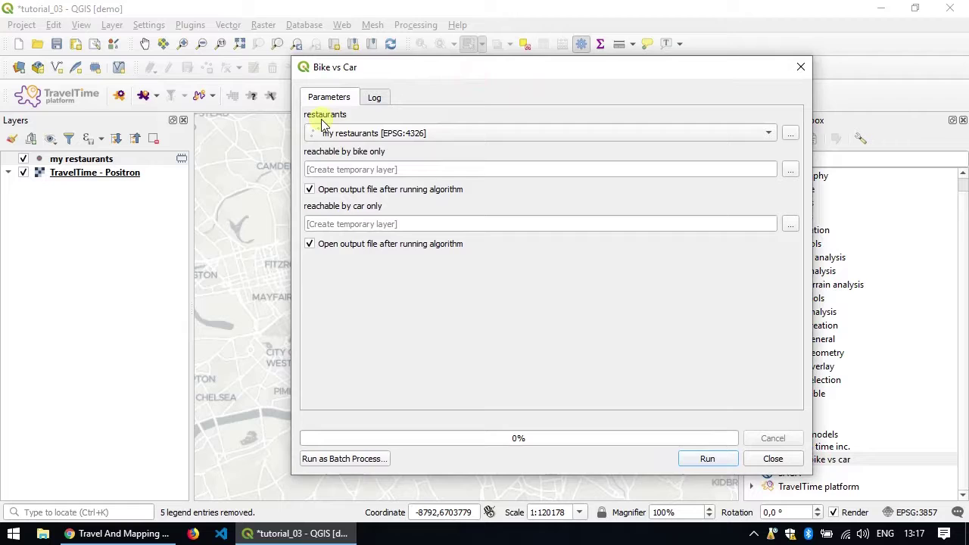
pyautogui.click(376, 138)
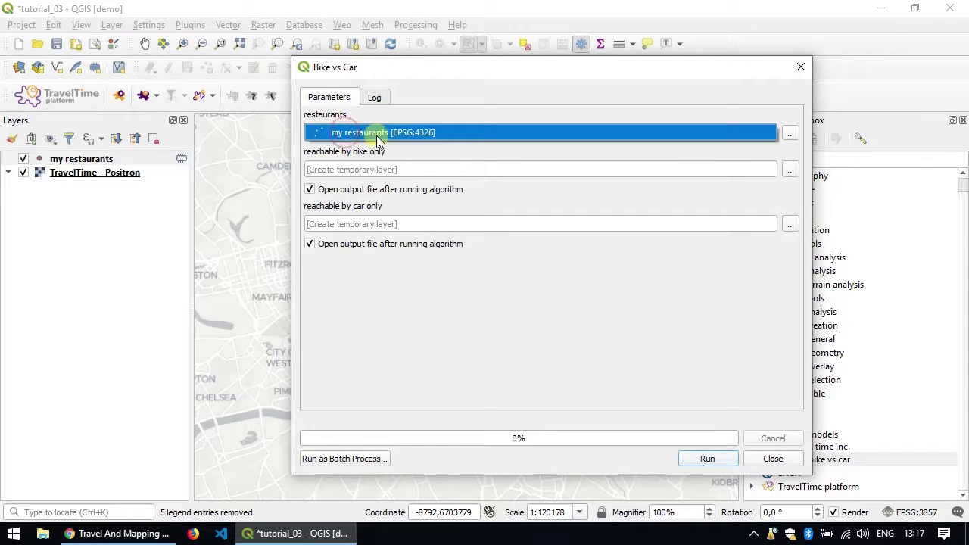
pyautogui.click(377, 141)
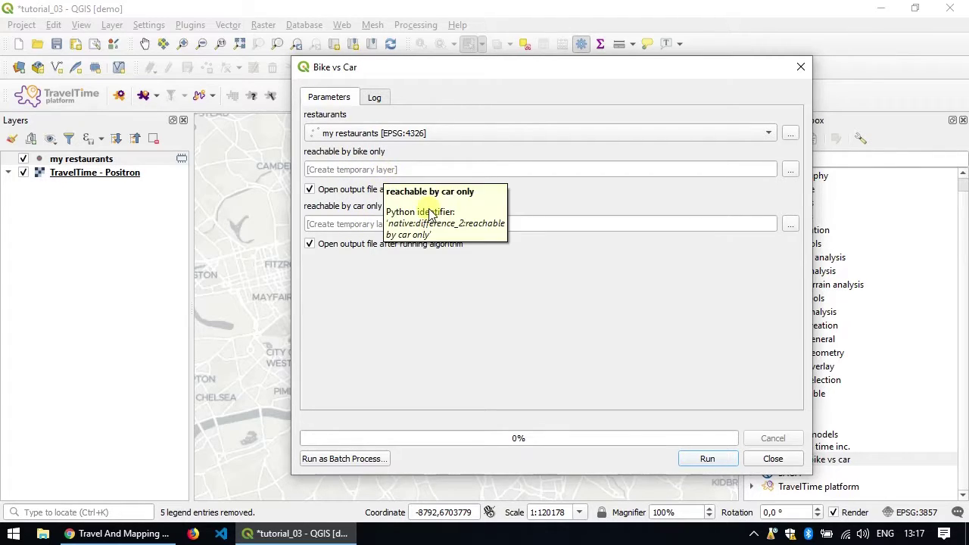
pyautogui.click(704, 459)
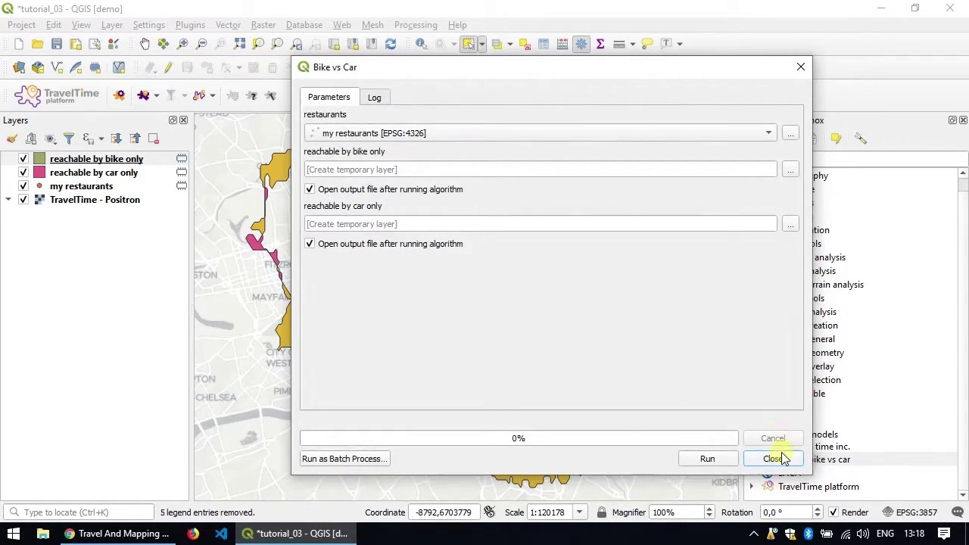
pyautogui.click(786, 459)
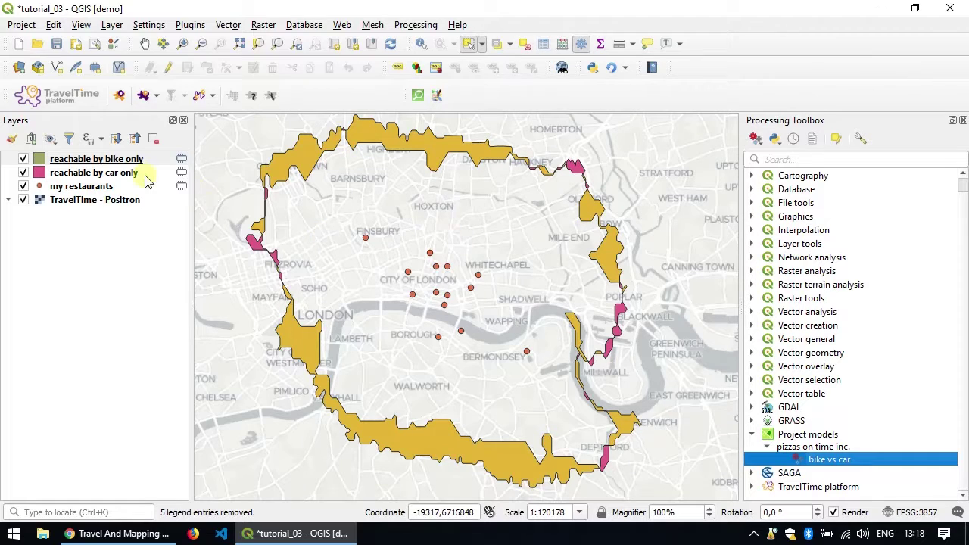
# Step: Toggle the bike-only and car-only reachability layers to compare them, then select the bike vs car model
pyautogui.click(83, 161)
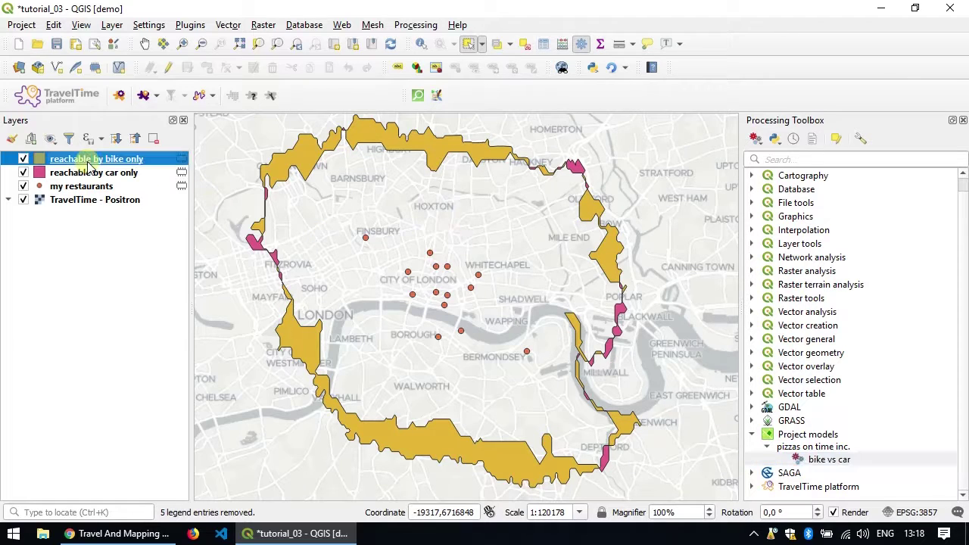
pyautogui.click(24, 161)
pyautogui.click(23, 160)
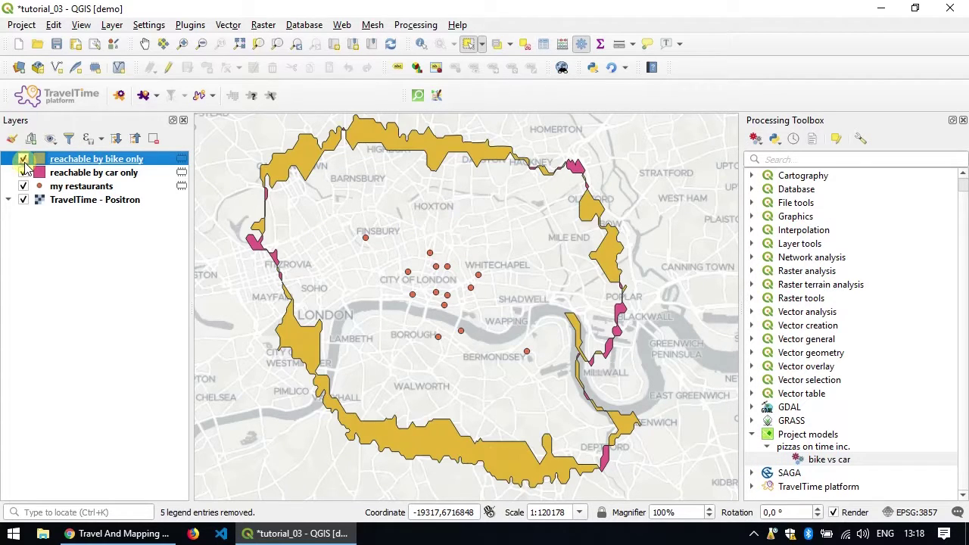
pyautogui.click(69, 173)
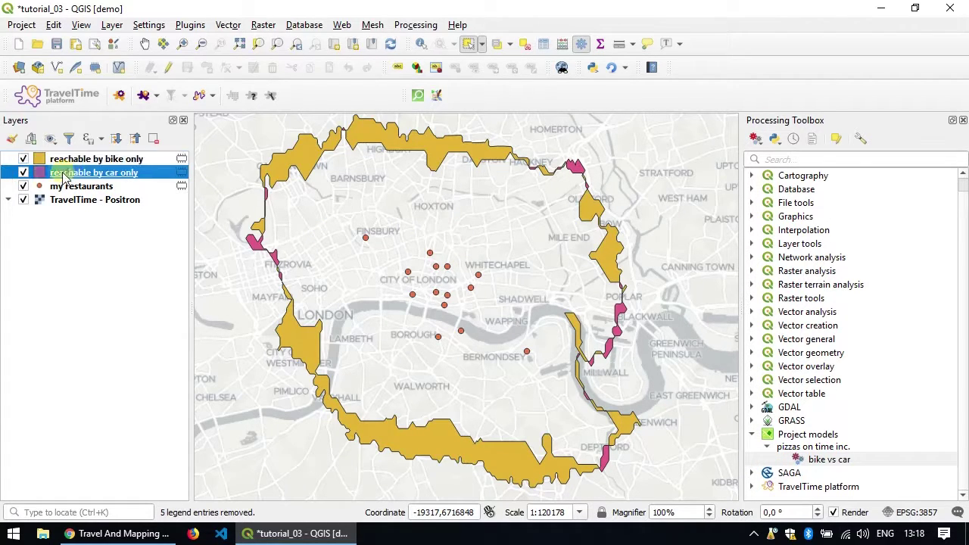
pyautogui.click(24, 174)
pyautogui.click(24, 173)
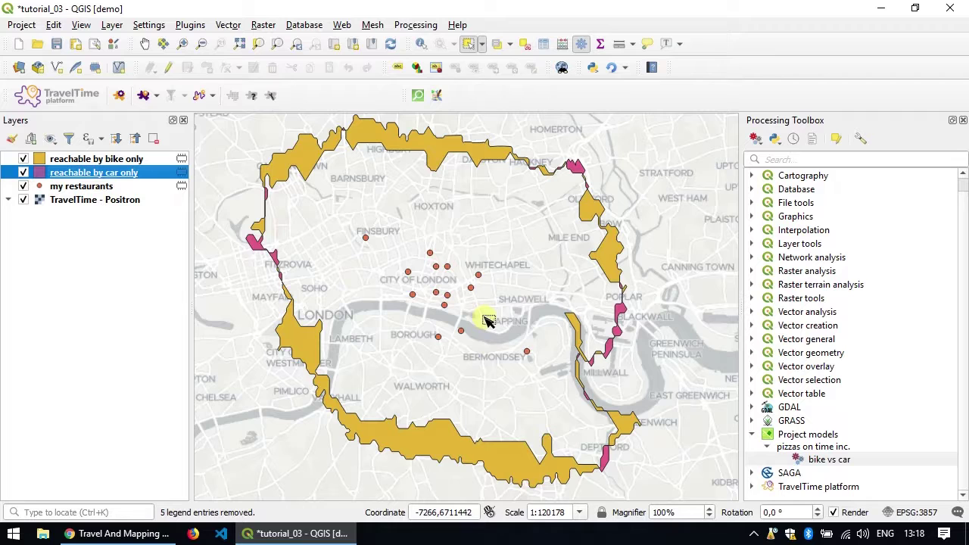
pyautogui.moveTo(314, 190); pyautogui.dragTo(340, 199)
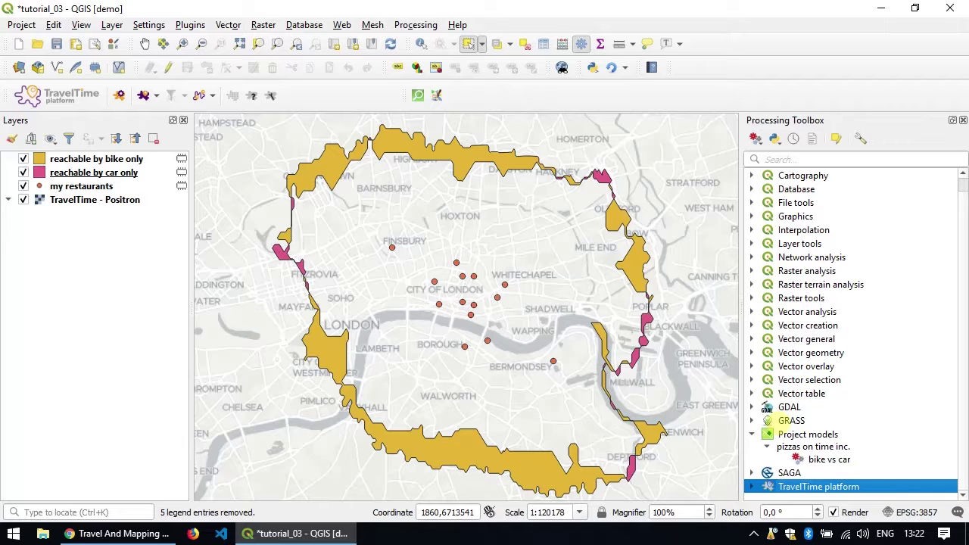
pyautogui.click(821, 459)
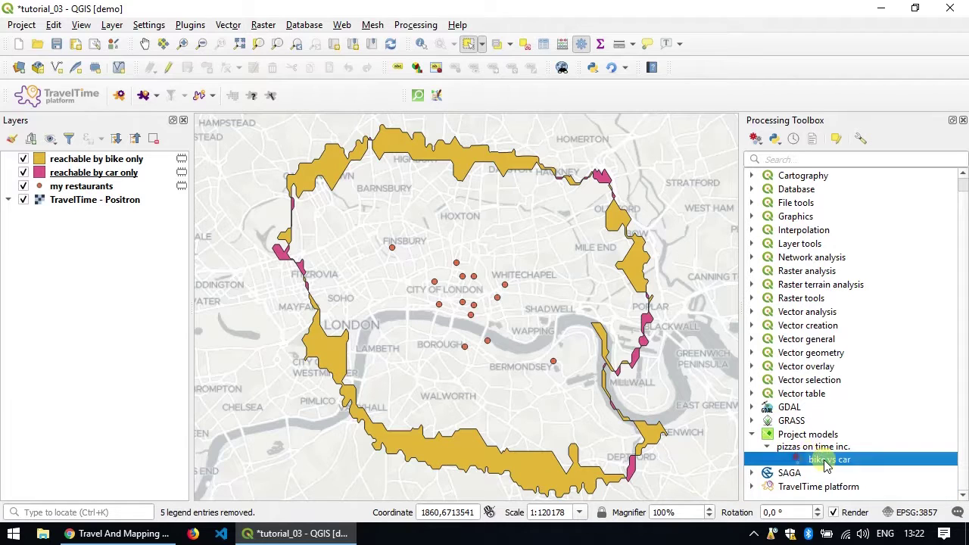
pyautogui.rightClick(821, 459)
pyautogui.click(816, 421)
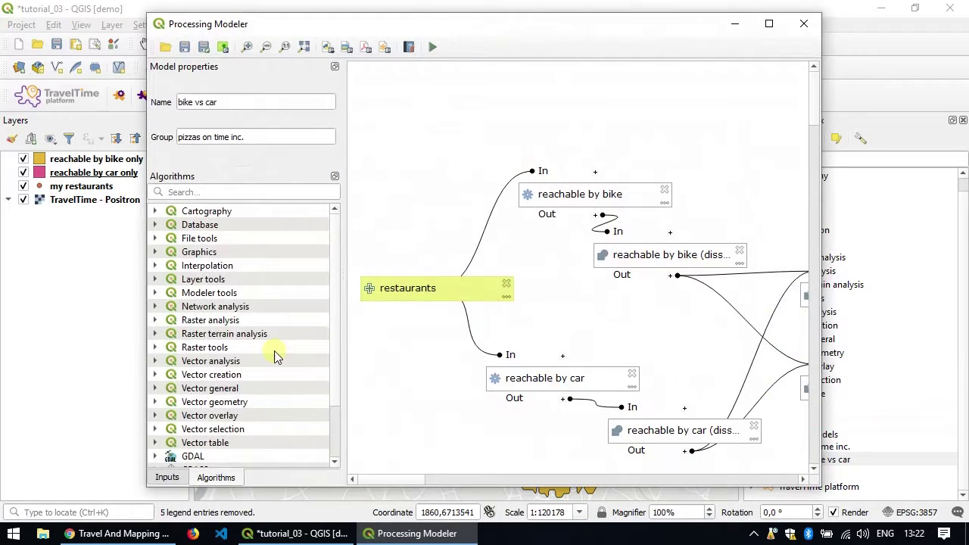
pyautogui.scroll(-2, 218, 379)
pyautogui.click(155, 429)
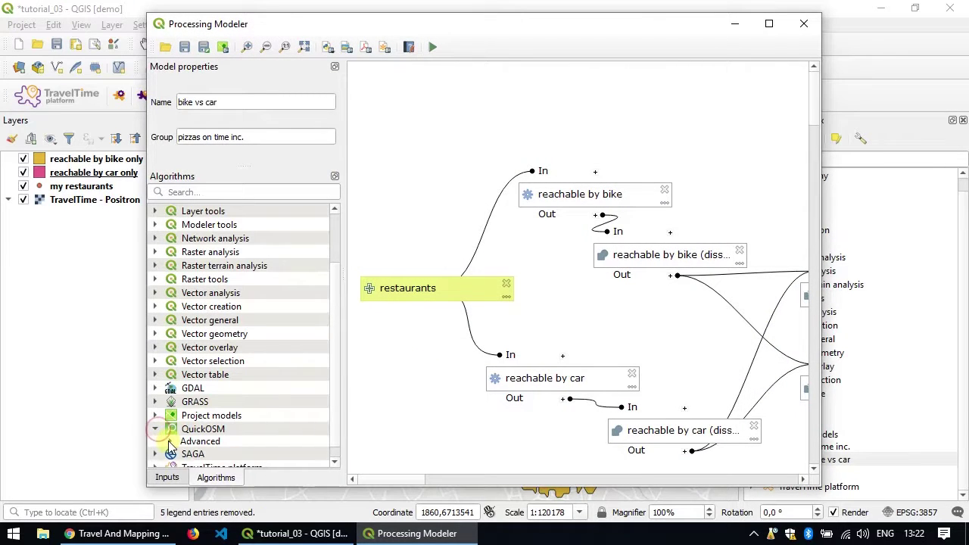
pyautogui.click(170, 442)
pyautogui.scroll(-1, 227, 439)
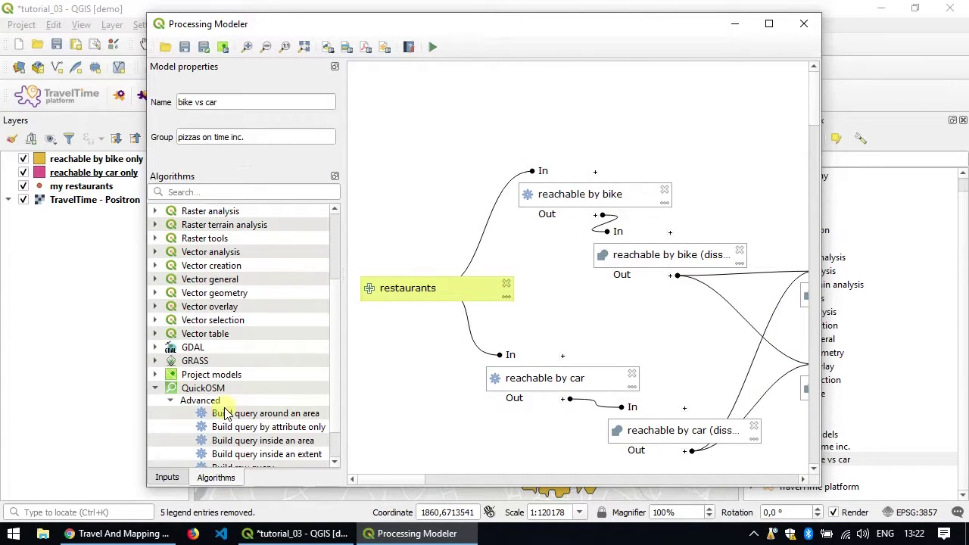
pyautogui.scroll(-1, 224, 413)
pyautogui.moveTo(224, 413); pyautogui.dragTo(415, 323)
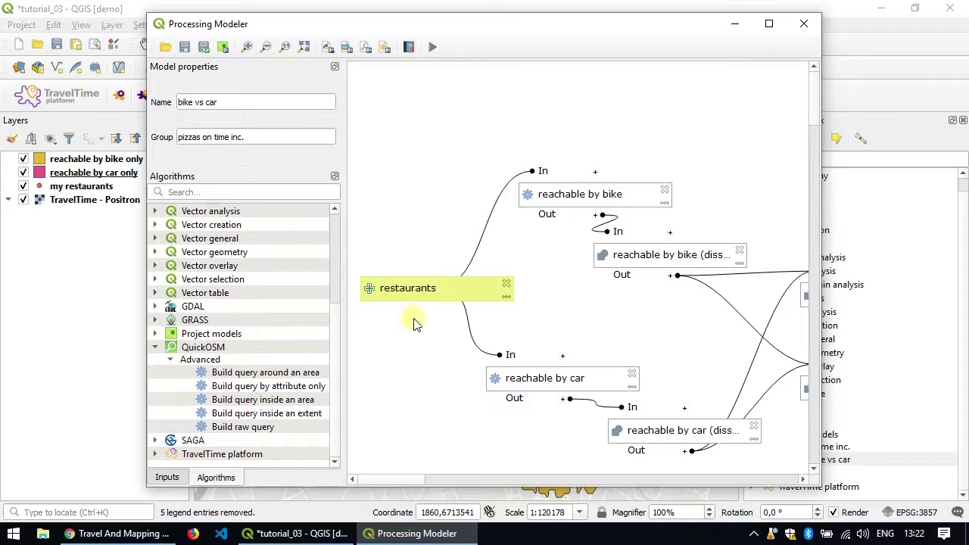
pyautogui.scroll(1, 195, 322)
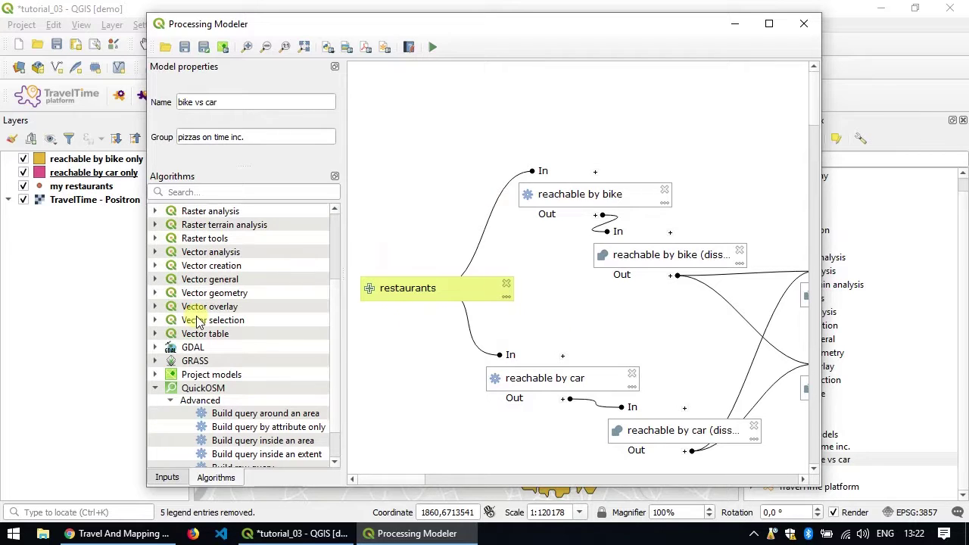
pyautogui.click(156, 320)
pyautogui.click(152, 305)
pyautogui.click(152, 282)
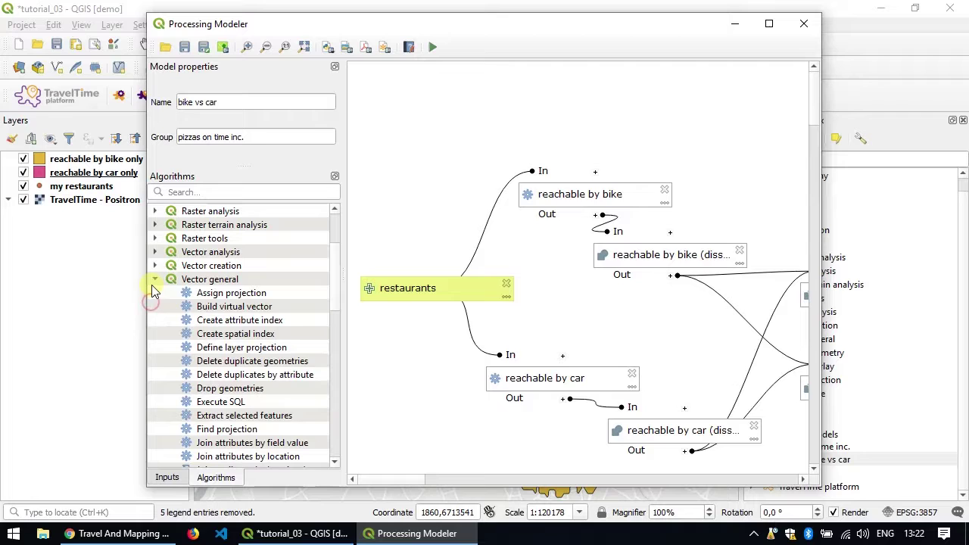
pyautogui.click(155, 266)
pyautogui.scroll(-4, 174, 277)
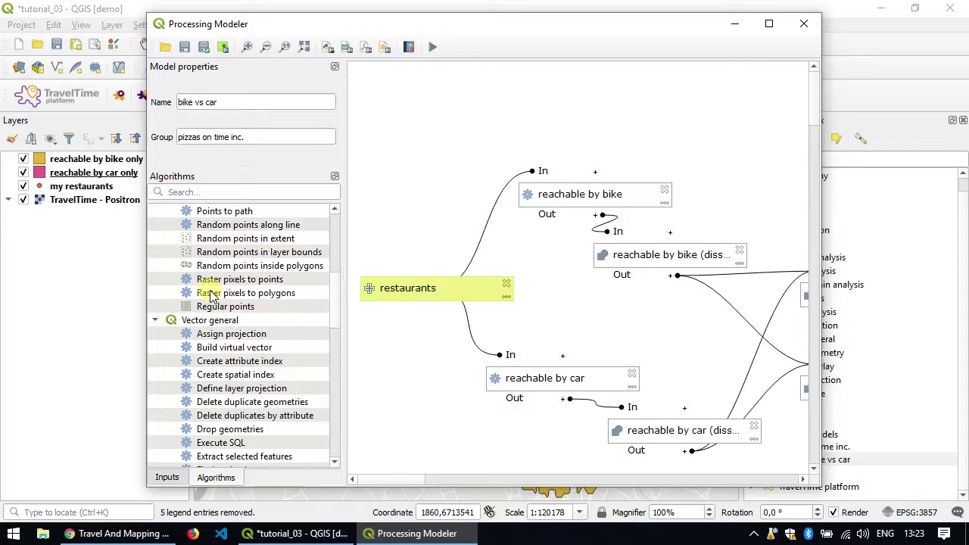
pyautogui.click(809, 27)
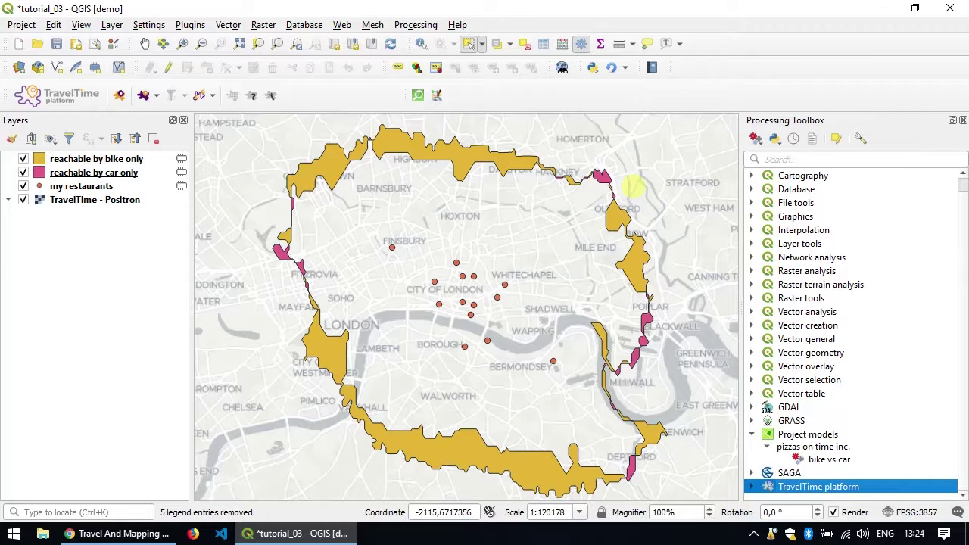
# Step: Hide both reachability layers and select one my restaurants point near the City of London
pyautogui.click(23, 172)
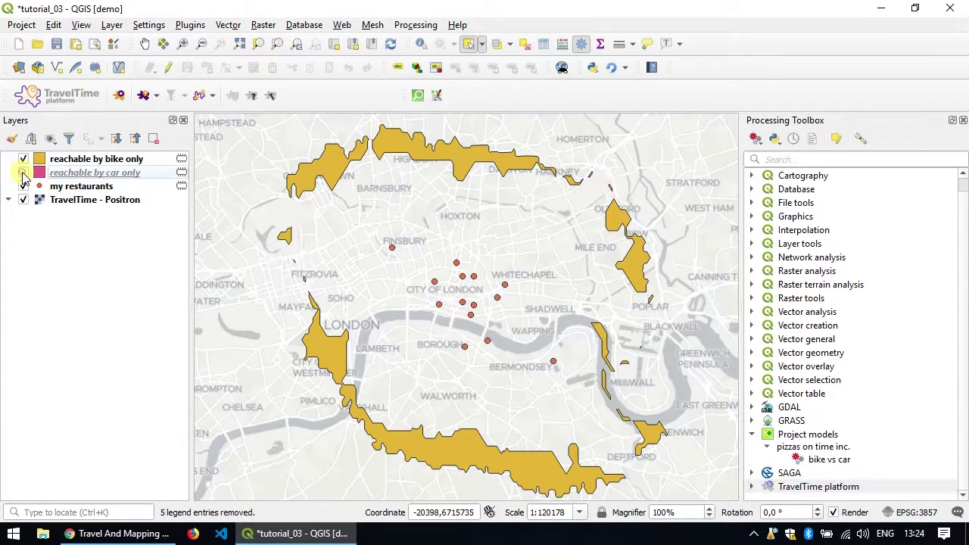
pyautogui.click(24, 160)
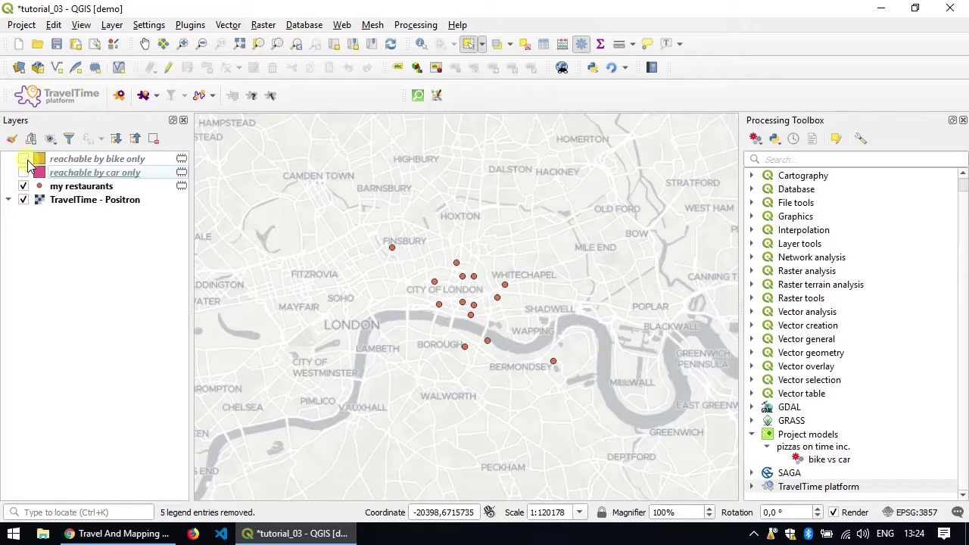
pyautogui.click(76, 190)
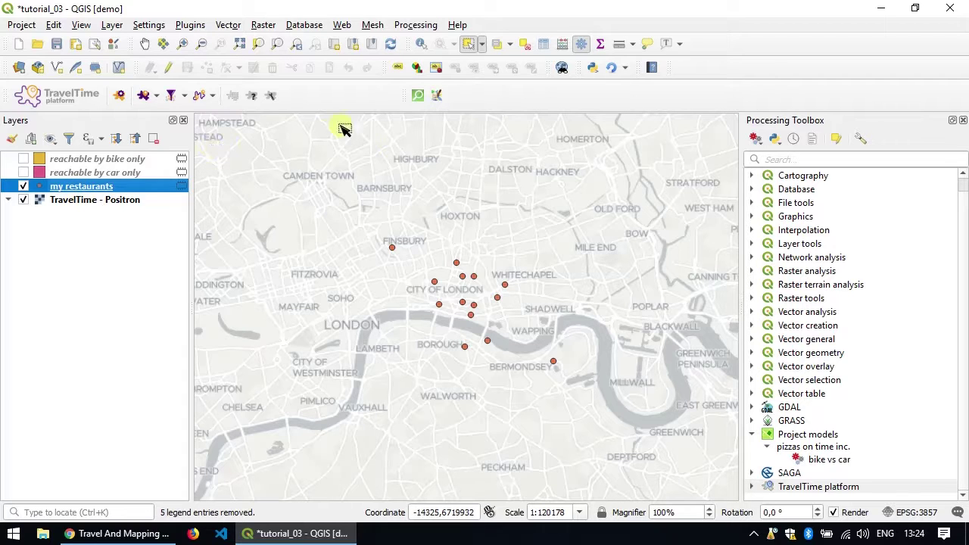
pyautogui.scroll(1, 467, 299)
pyautogui.click(460, 257)
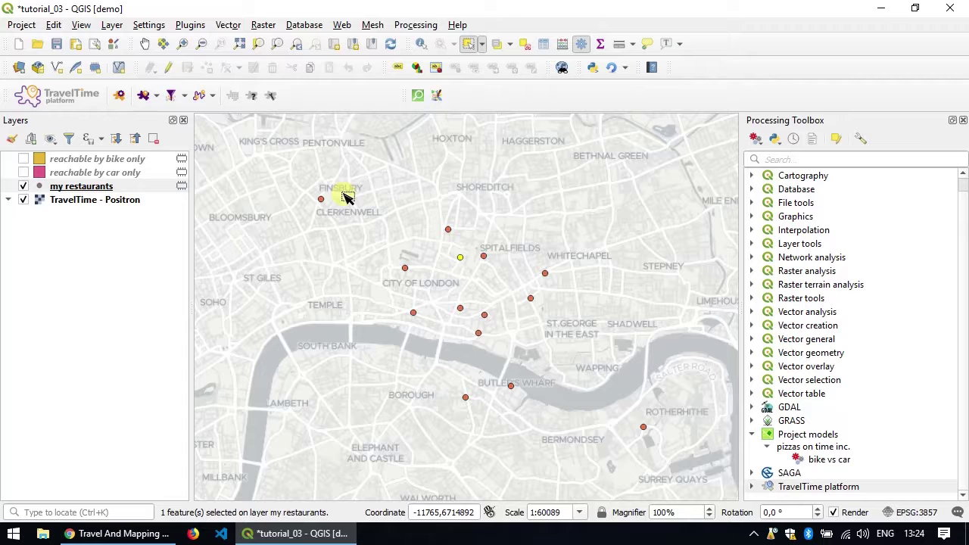
# Step: Paste the restaurant into a temporary scratch layer named headquarter and hide my restaurants
pyautogui.click(56, 25)
pyautogui.moveTo(134, 97)
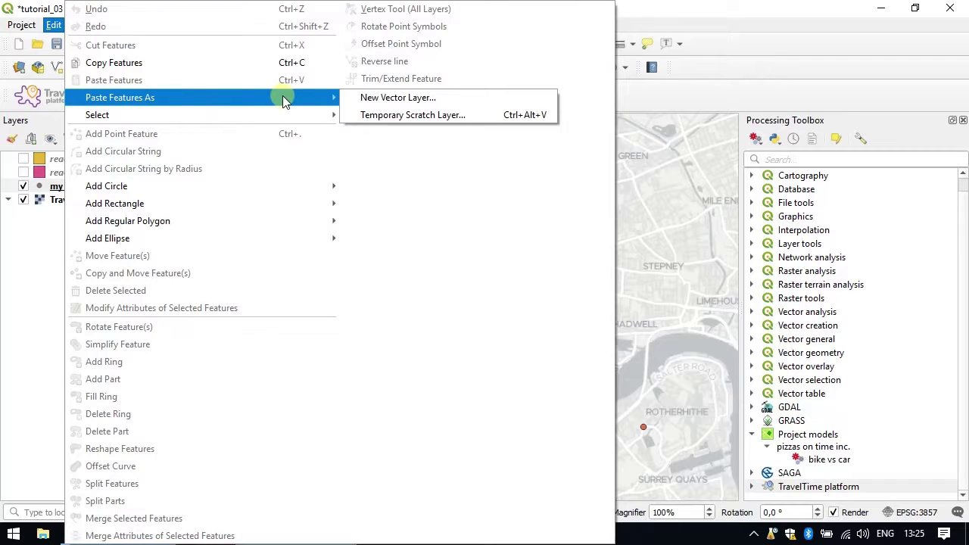
pyautogui.click(406, 117)
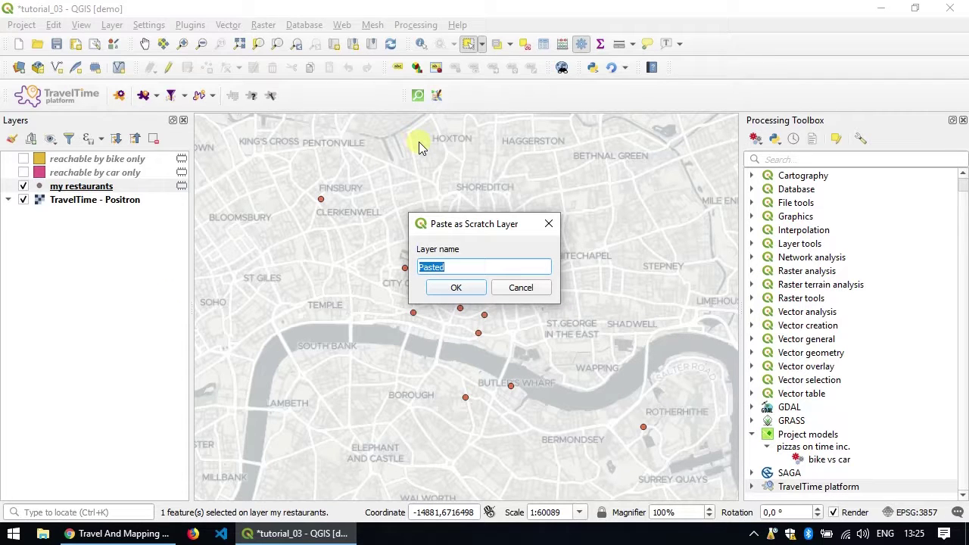
pyautogui.write('headquarter')
pyautogui.click(455, 288)
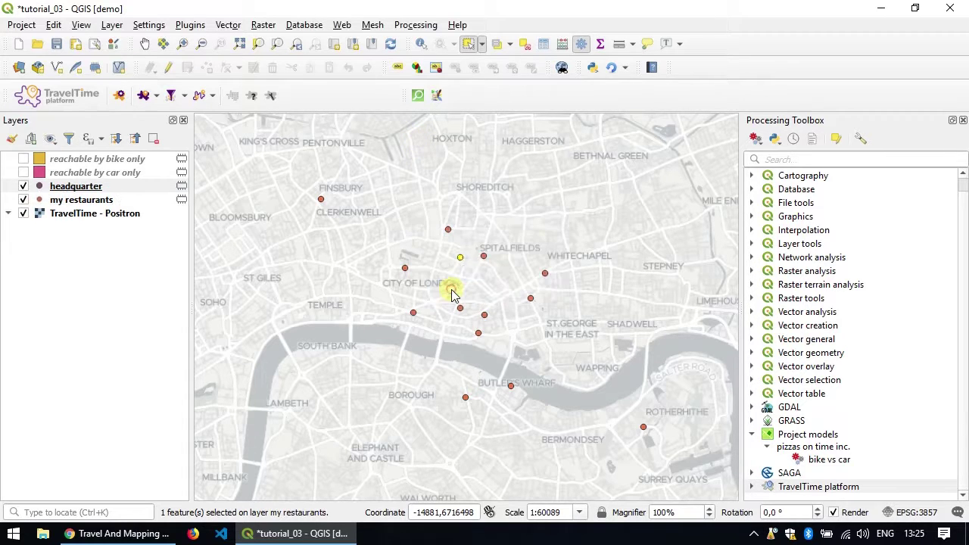
pyautogui.click(25, 193)
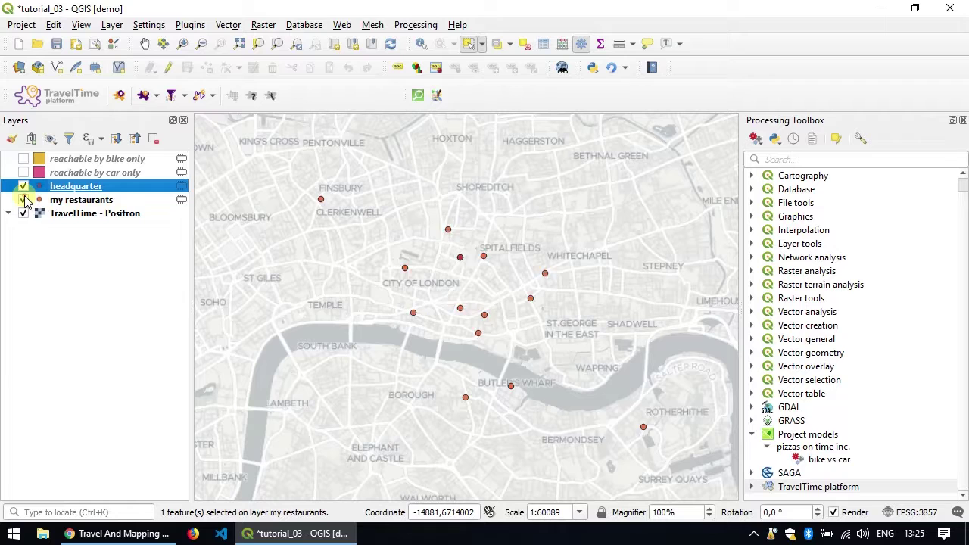
pyautogui.click(23, 200)
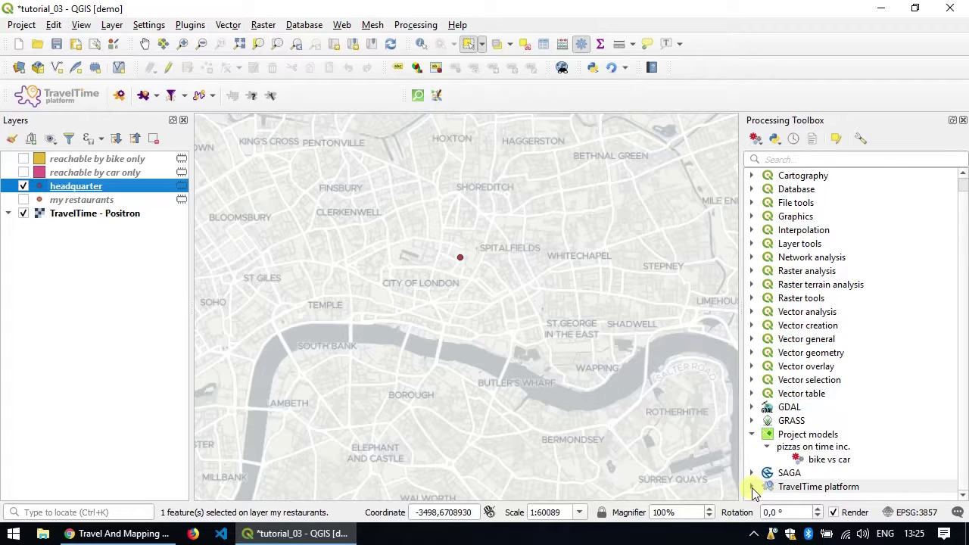
# Step: Launch the TravelTime Time Map - Simple algorithm as a batch process
pyautogui.click(121, 97)
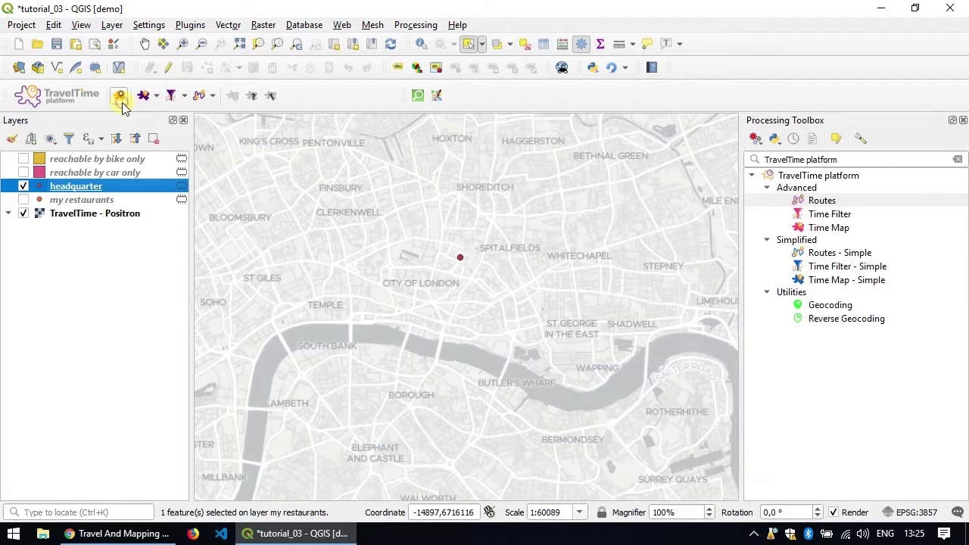
pyautogui.click(837, 284)
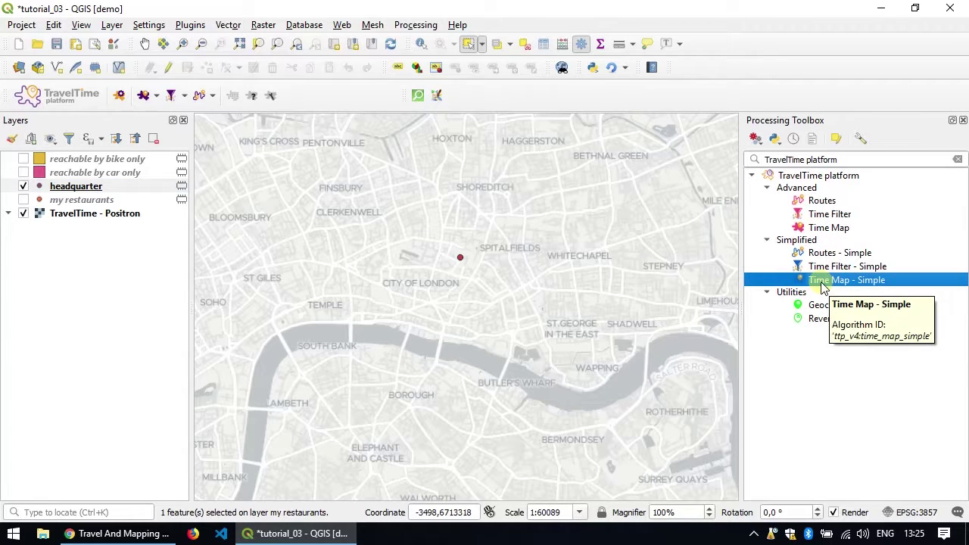
pyautogui.rightClick(822, 285)
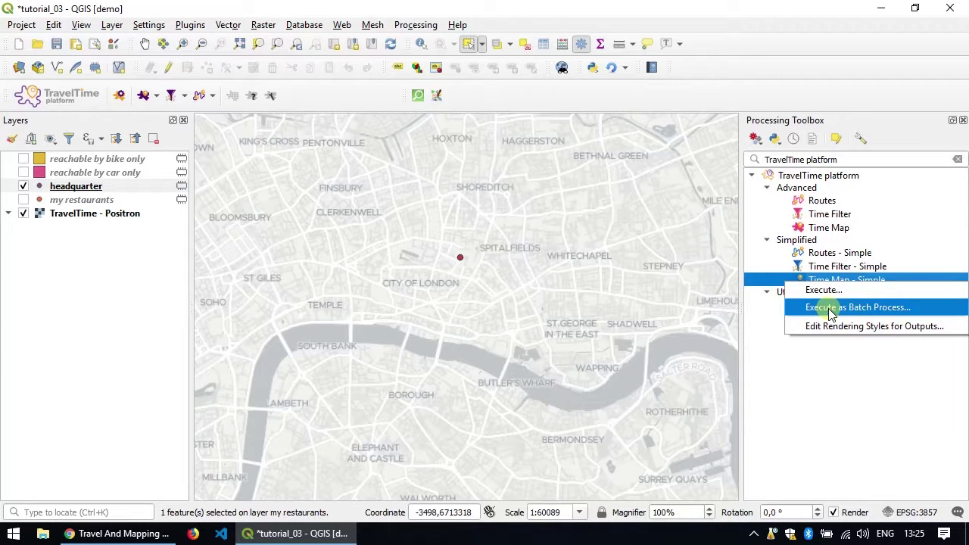
pyautogui.click(831, 309)
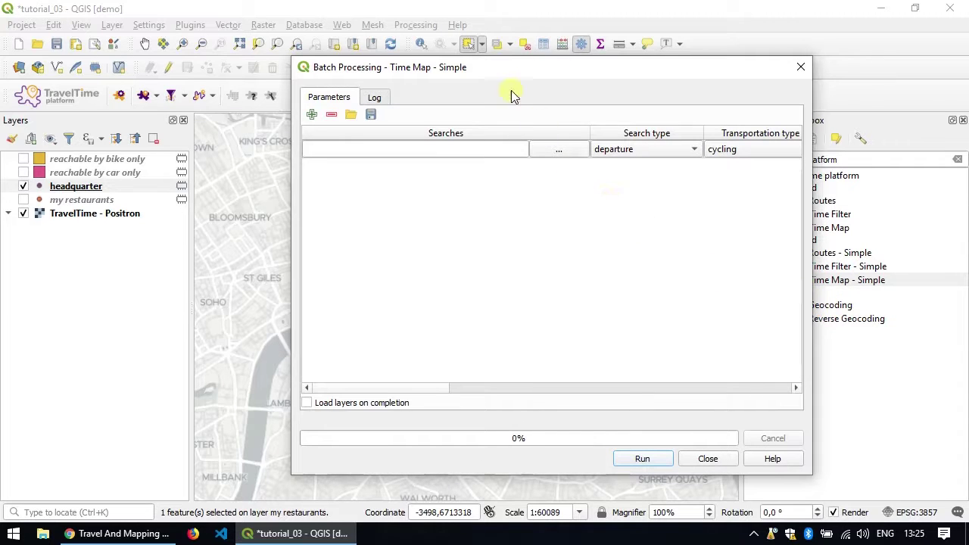
# Step: Move and widen the Batch Processing window to reveal the departure and travel time columns
pyautogui.moveTo(489, 76); pyautogui.dragTo(329, 86)
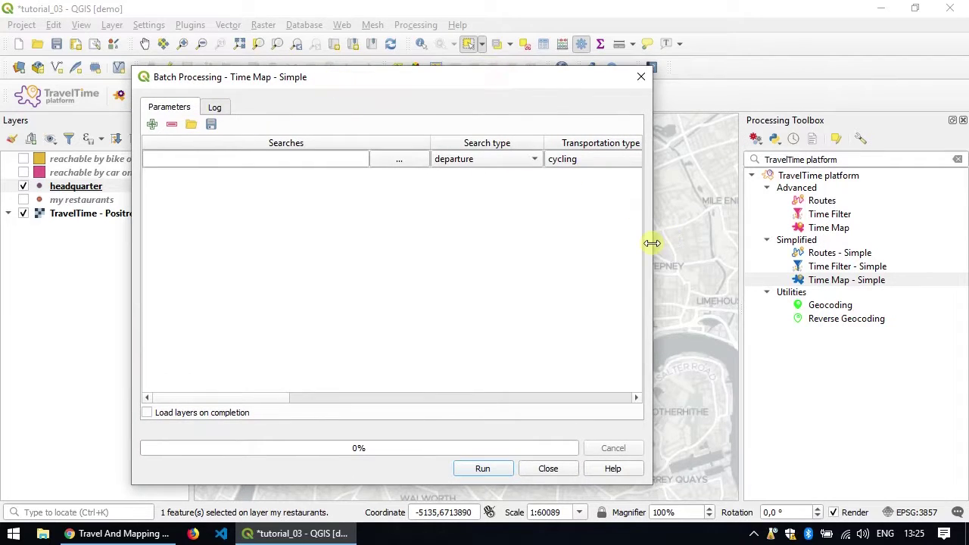
pyautogui.moveTo(652, 243); pyautogui.dragTo(860, 253)
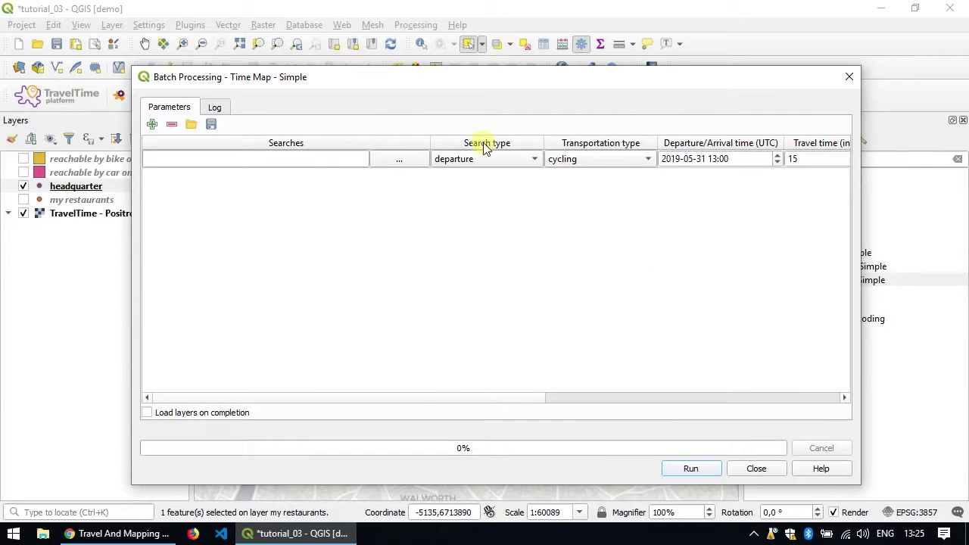
pyautogui.moveTo(517, 402); pyautogui.dragTo(530, 371)
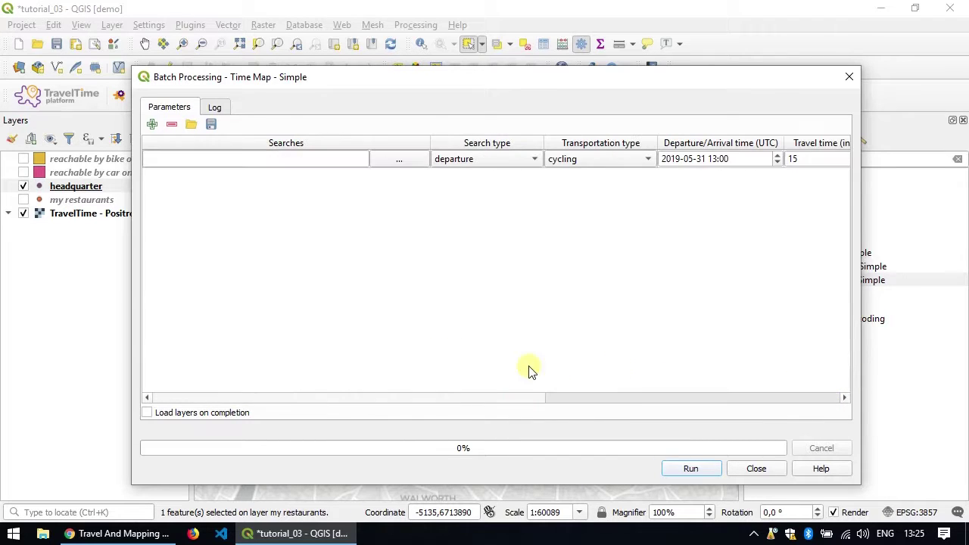
# Step: Add batch rows and use the headquarter layer as the search points for every row
pyautogui.click(152, 124)
pyautogui.click(152, 124)
pyautogui.click(152, 123)
pyautogui.click(152, 124)
pyautogui.click(152, 123)
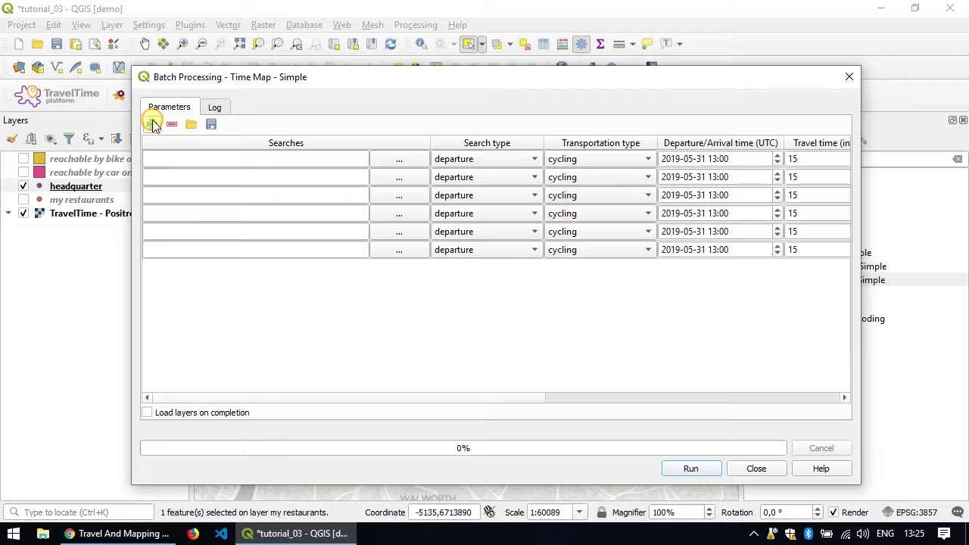
pyautogui.click(381, 163)
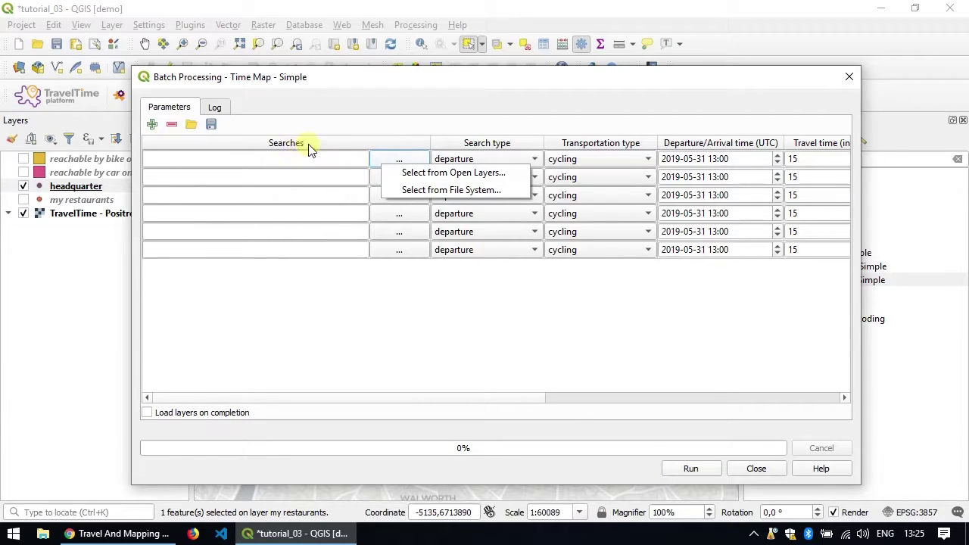
pyautogui.click(415, 174)
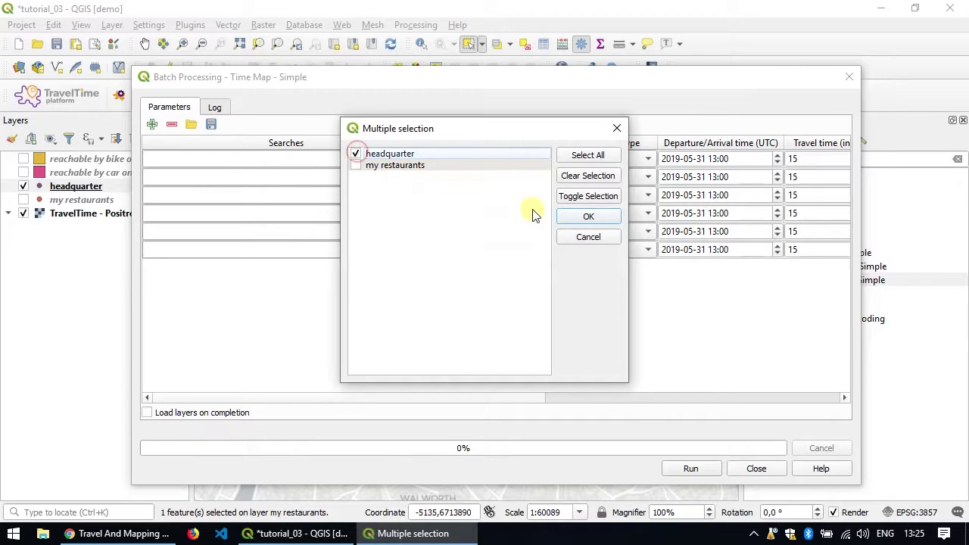
pyautogui.click(568, 217)
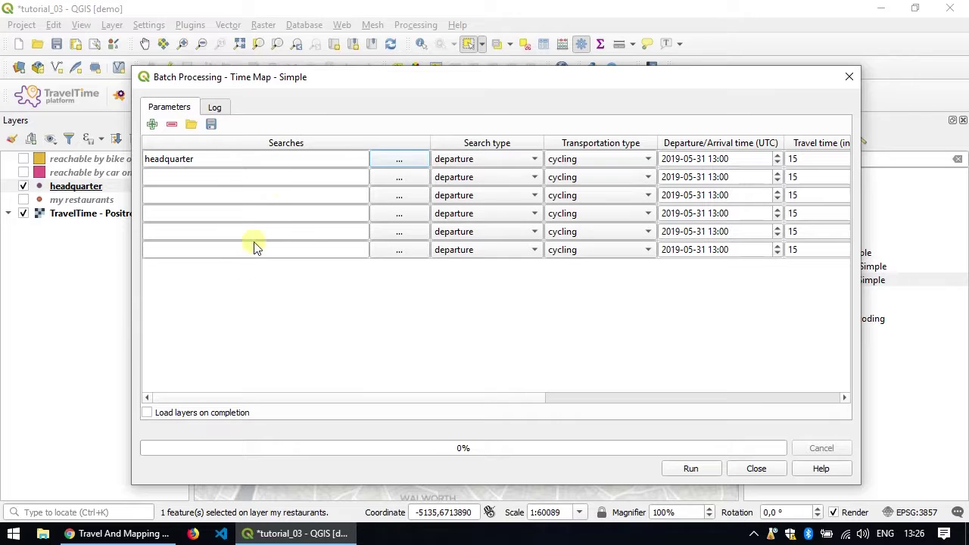
pyautogui.doubleClick(274, 148)
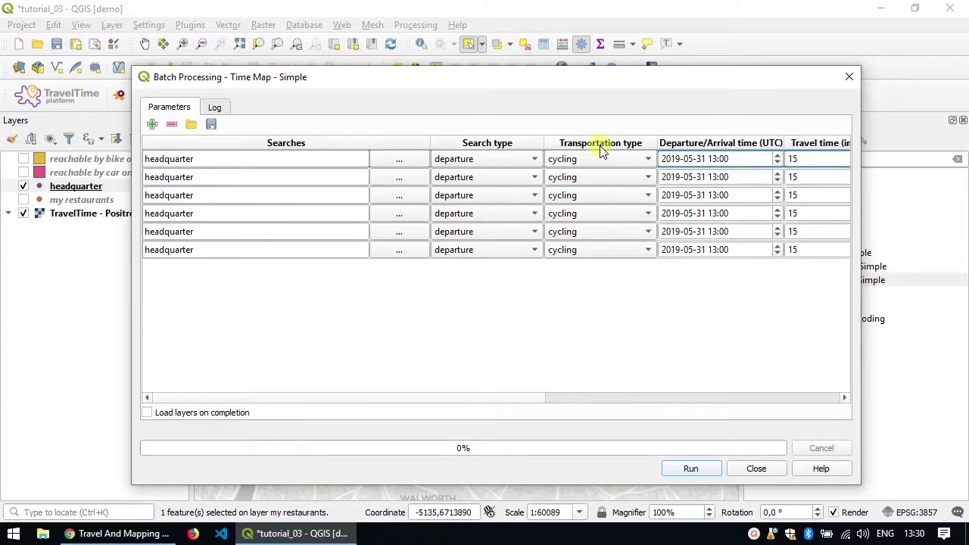
# Step: Set the transport mode to public_transport and fill it down to all rows
pyautogui.click(598, 160)
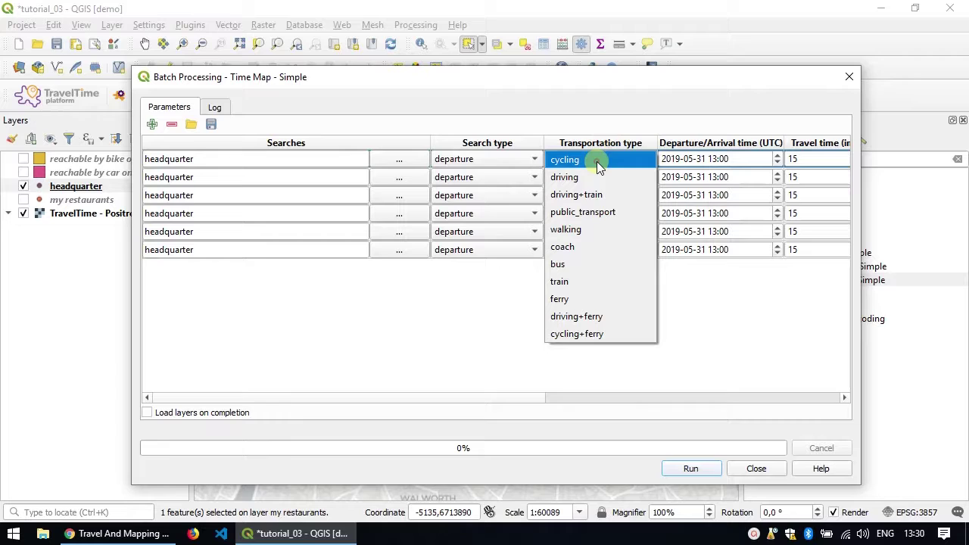
pyautogui.click(591, 213)
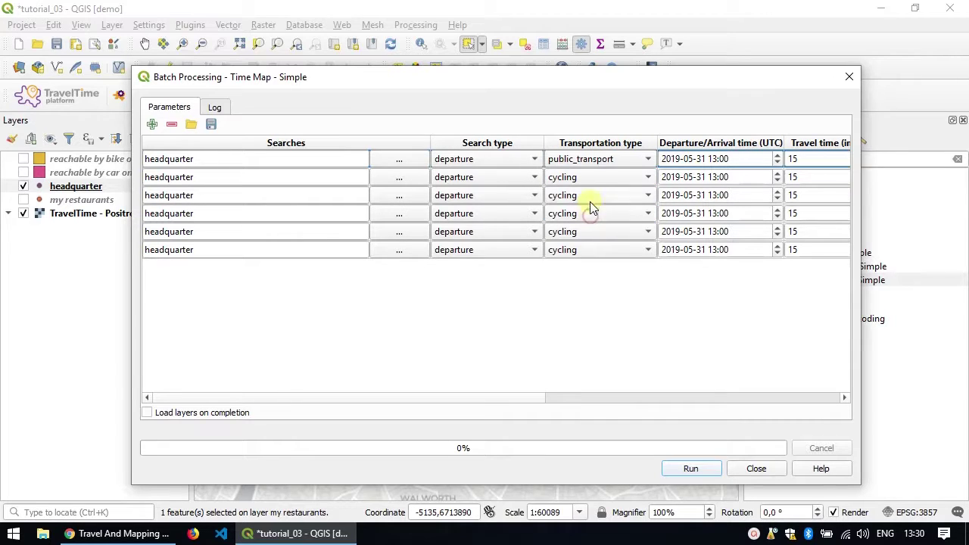
pyautogui.doubleClick(594, 144)
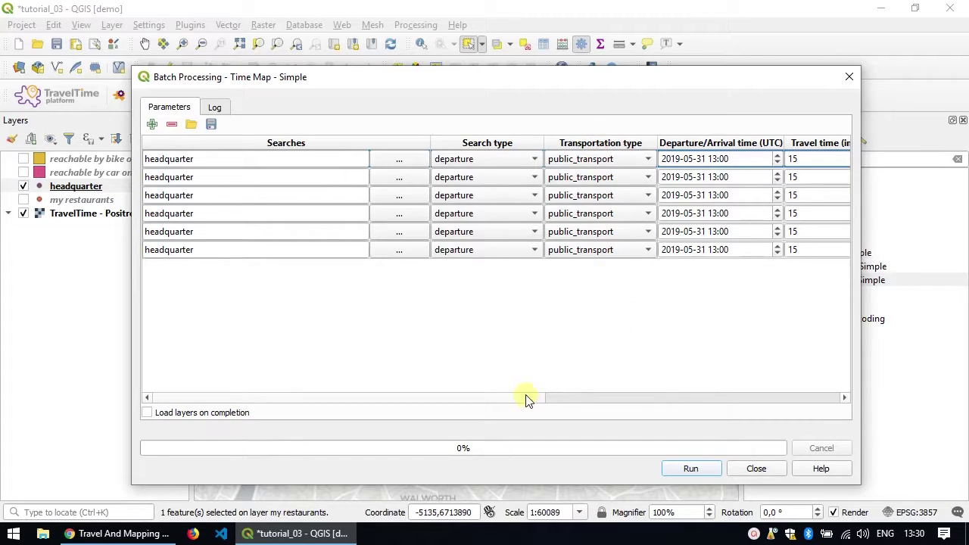
pyautogui.moveTo(527, 399); pyautogui.dragTo(578, 402)
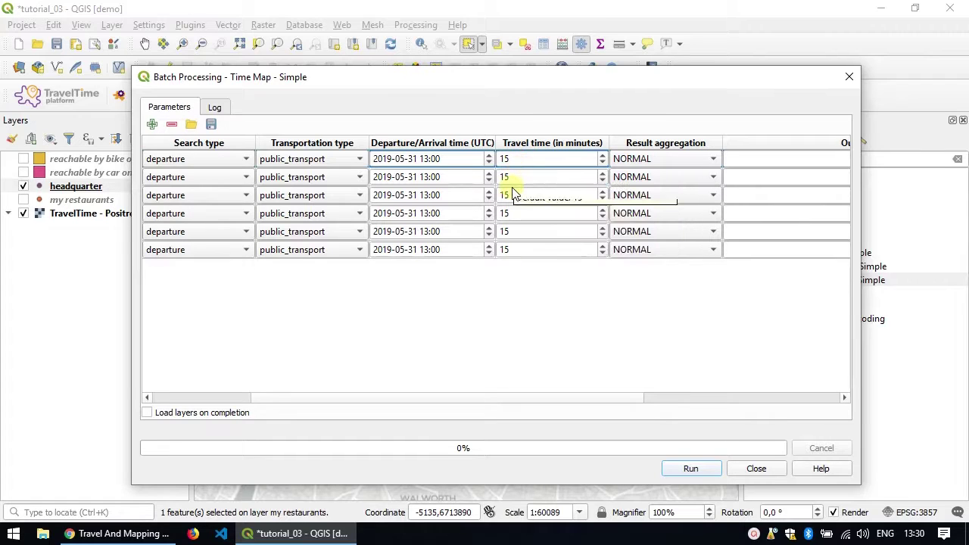
# Step: Enter travel times of 30, 45, 60, 75 and 90 minutes in rows 2–6
pyautogui.moveTo(516, 176); pyautogui.dragTo(502, 214)
pyautogui.write('30')
pyautogui.write('45')
pyautogui.write('70')
pyautogui.click(529, 231)
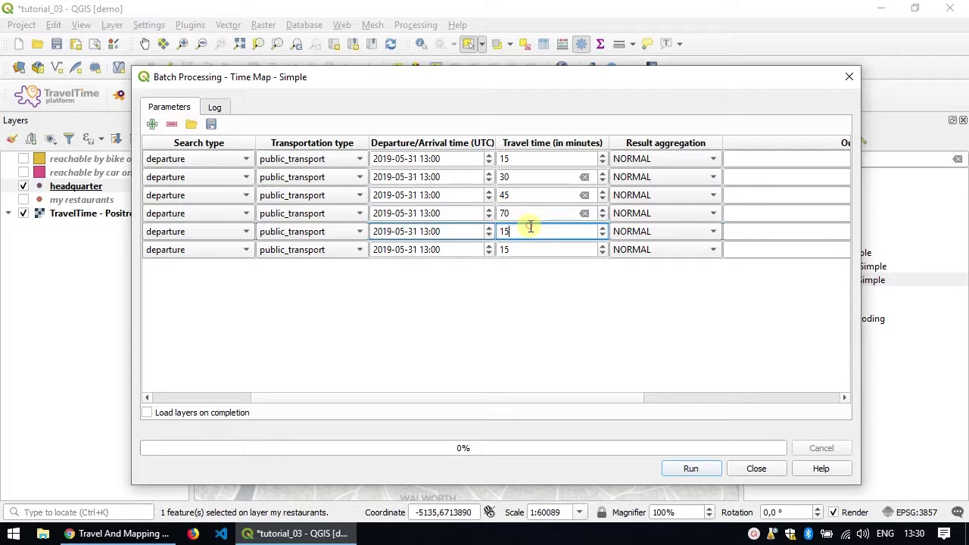
pyautogui.doubleClick(506, 213)
pyautogui.write('60')
pyautogui.moveTo(536, 229); pyautogui.dragTo(478, 229)
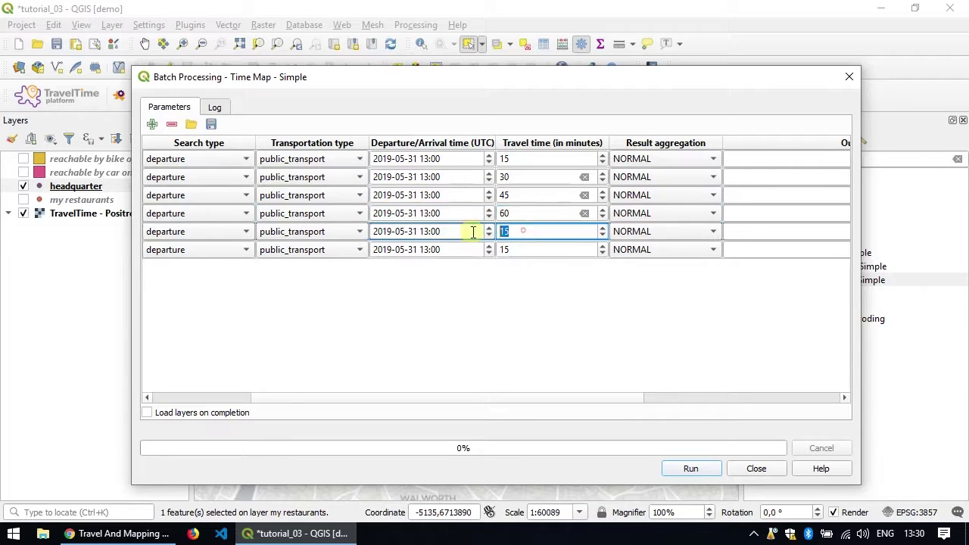
pyautogui.write('75')
pyautogui.moveTo(539, 248); pyautogui.dragTo(482, 252)
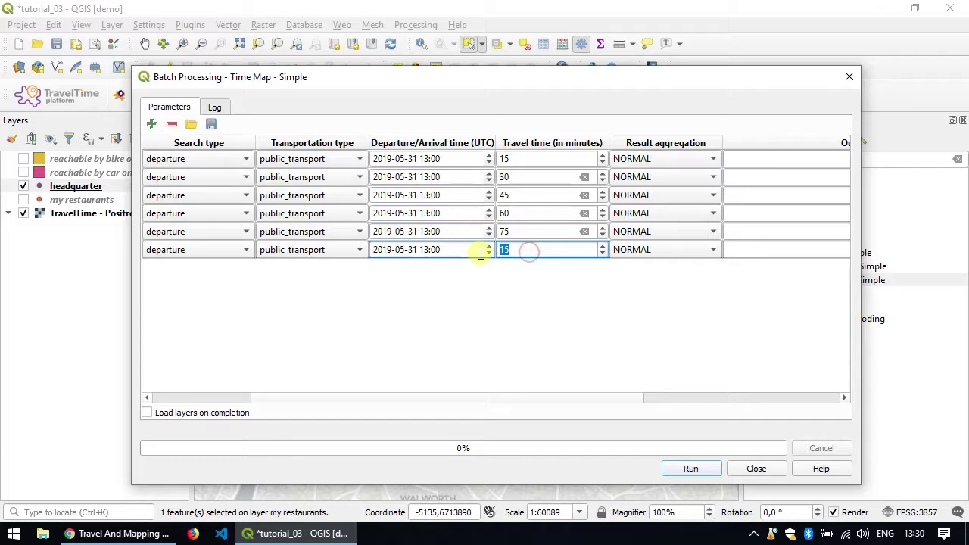
pyautogui.write('90')
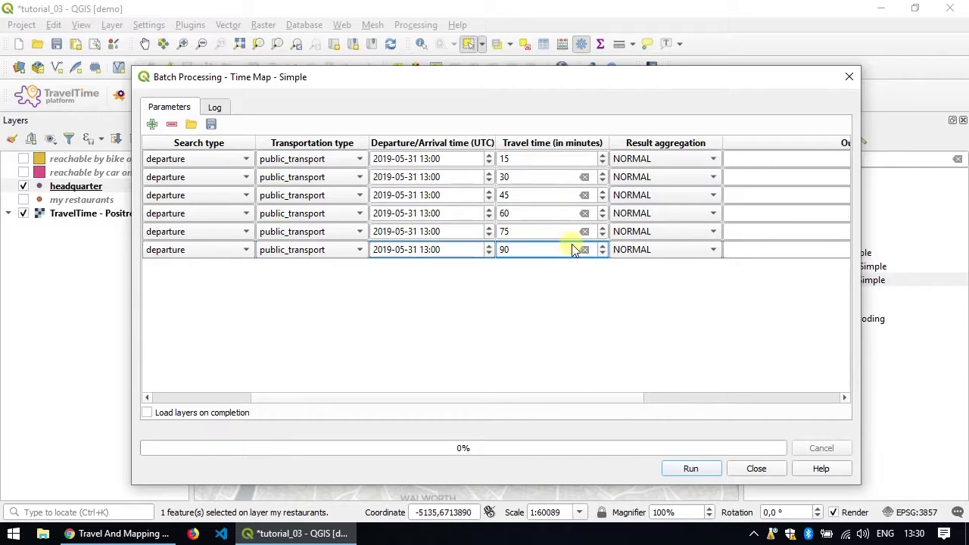
# Step: Name the output timemap-output and autofill numbered files timemap-output1 to timemap-output6.gpkg
pyautogui.moveTo(569, 401); pyautogui.dragTo(780, 396)
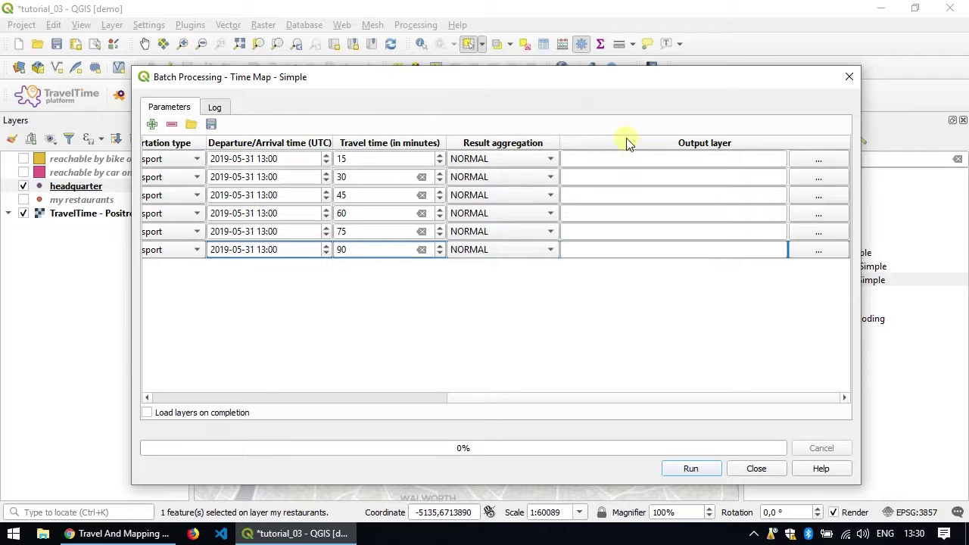
pyautogui.click(807, 158)
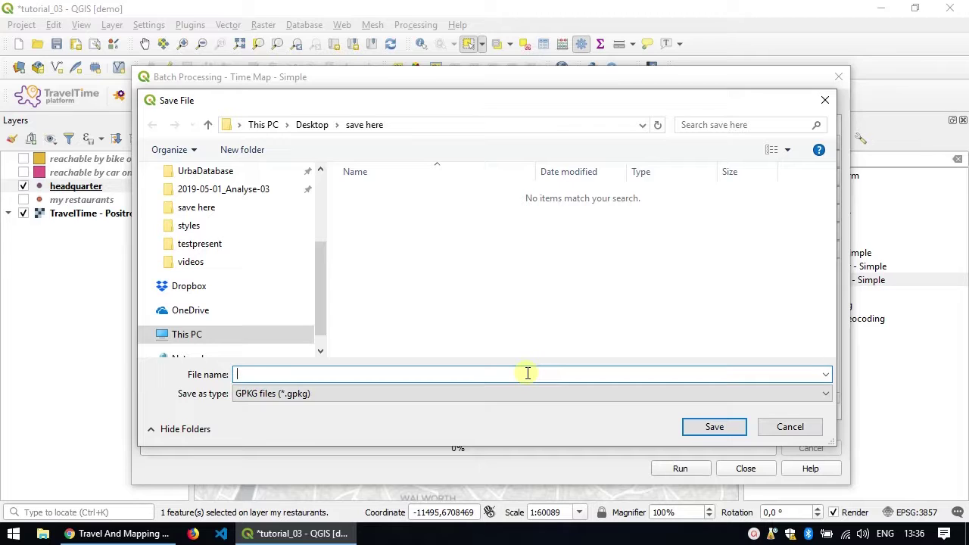
pyautogui.write('timemap-output')
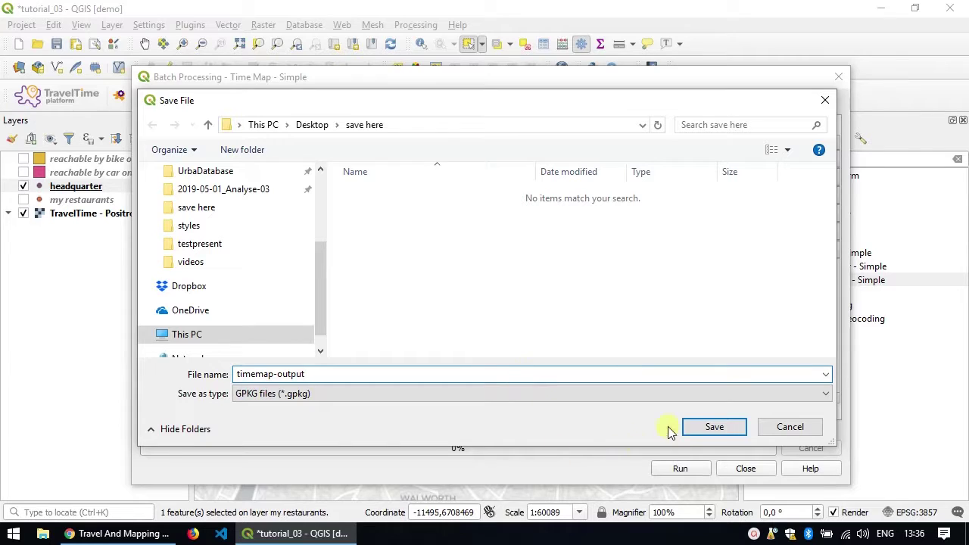
pyautogui.click(698, 430)
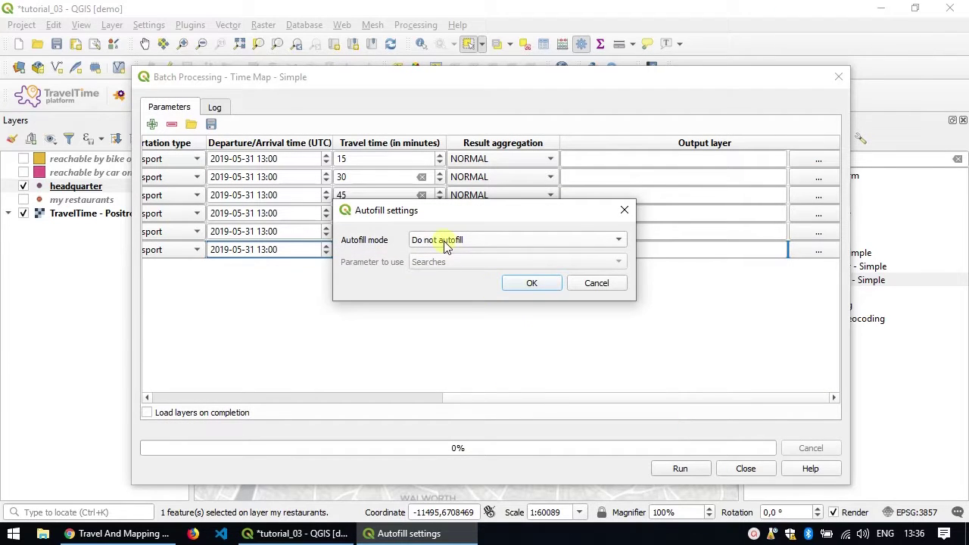
pyautogui.click(432, 242)
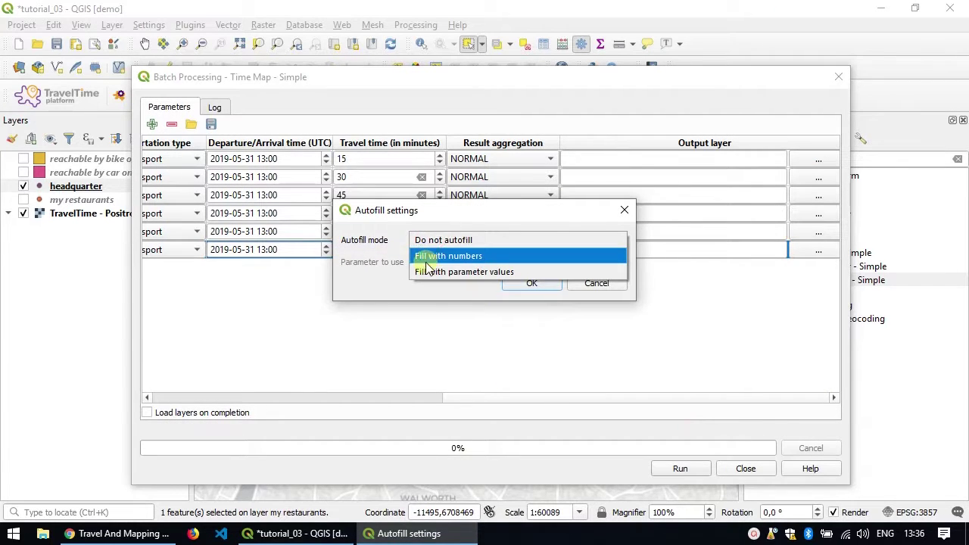
pyautogui.click(425, 255)
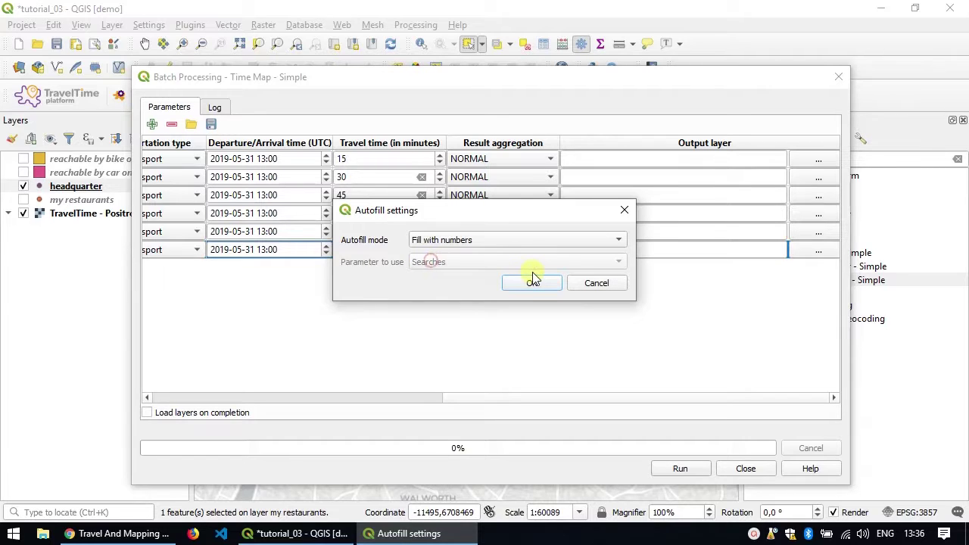
pyautogui.click(530, 283)
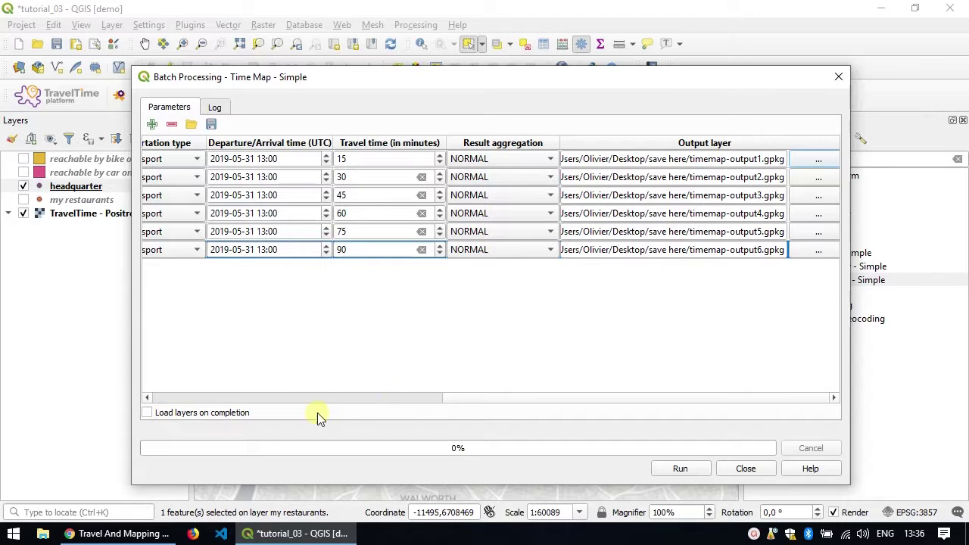
# Step: Enable 'Load layers on completion', run the six isochrone jobs, and close the batch window
pyautogui.click(183, 415)
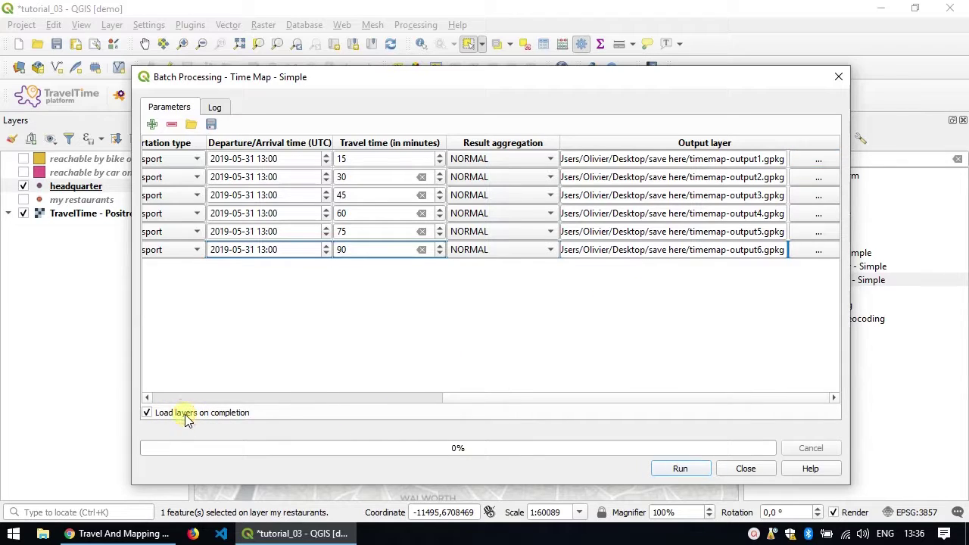
pyautogui.click(673, 469)
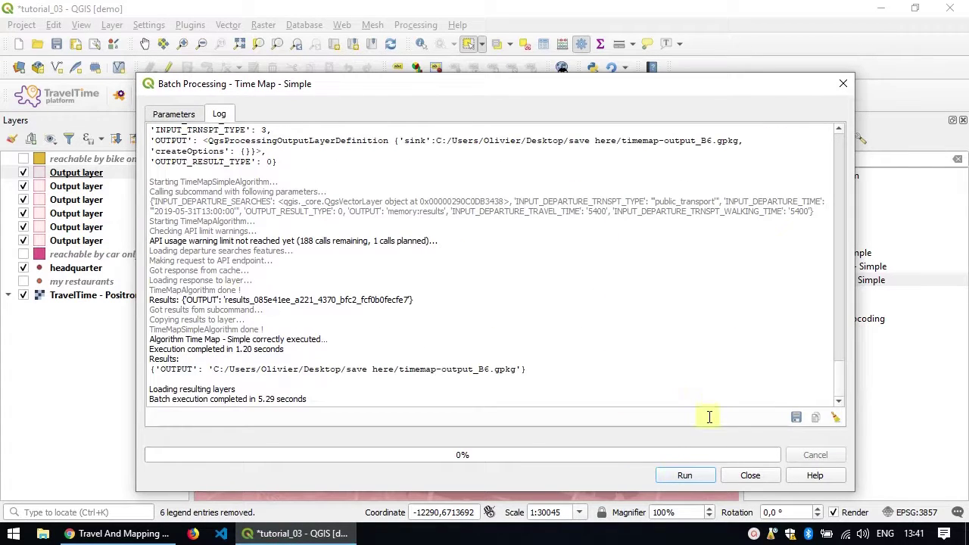
pyautogui.click(843, 83)
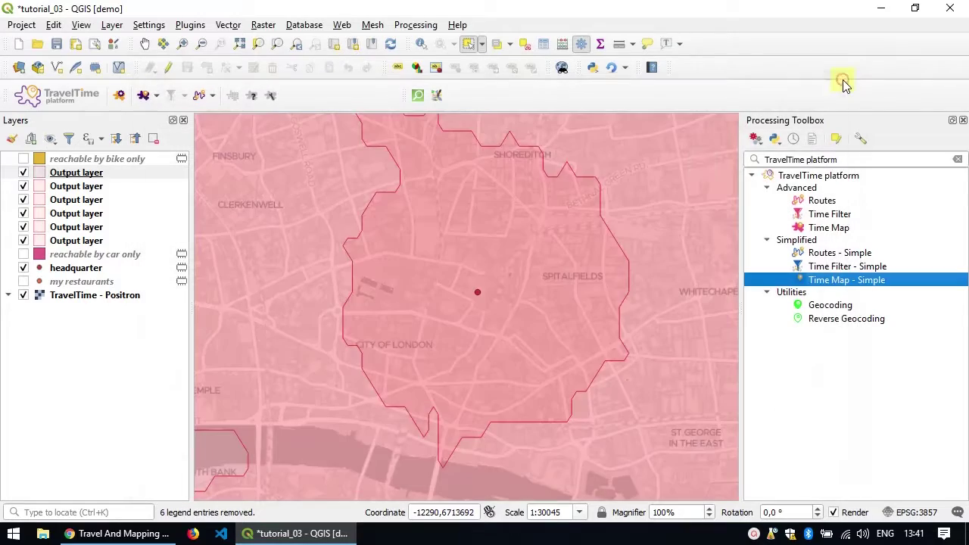
# Step: Zoom out and pan to frame all six isochrones stretching toward Cambridge, Chelmsford and Brighton
pyautogui.scroll(-3, 499, 280)
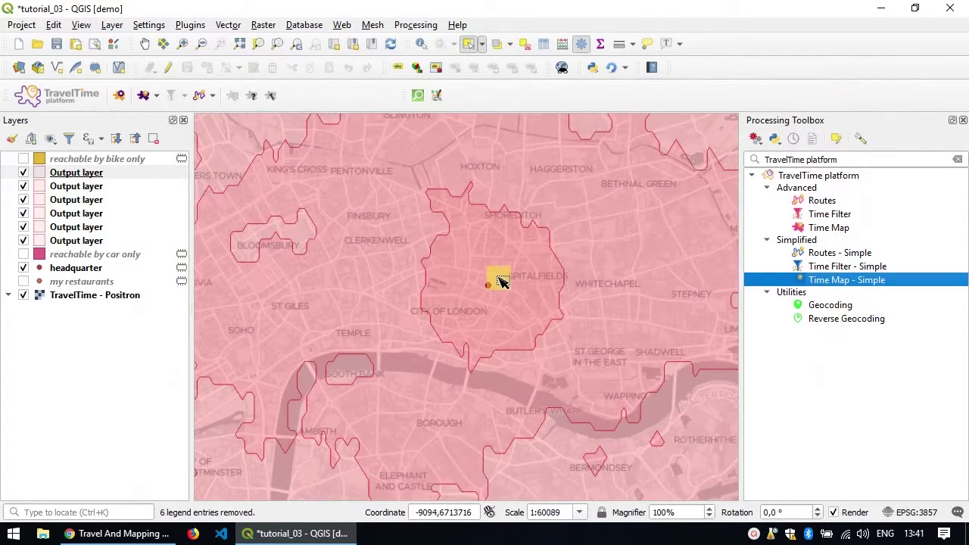
pyautogui.scroll(-1, 499, 280)
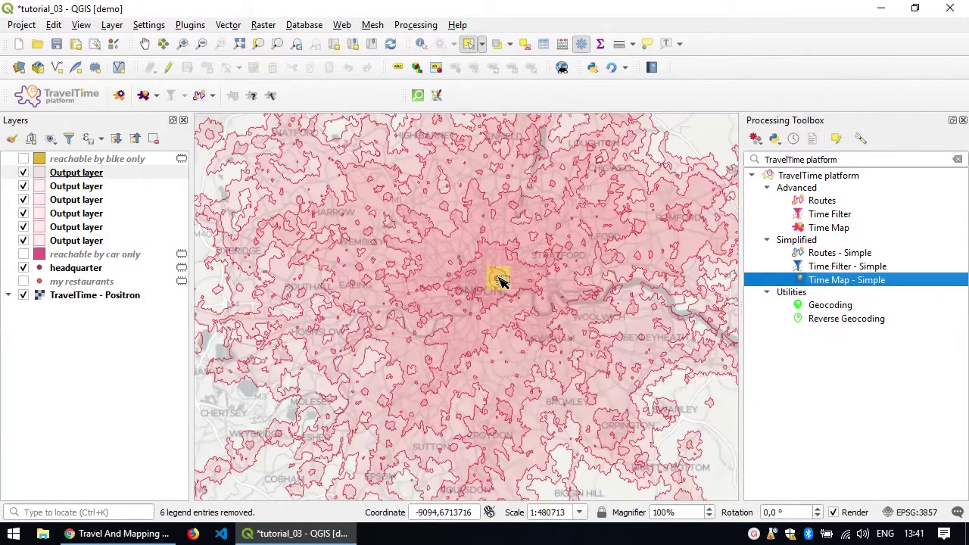
pyautogui.scroll(-1, 500, 280)
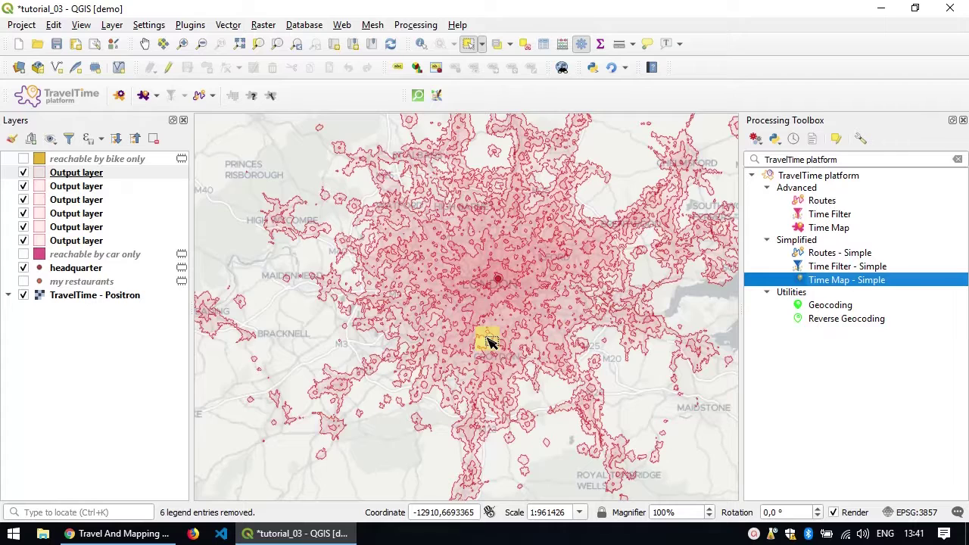
pyautogui.scroll(-1, 512, 300)
pyautogui.moveTo(524, 290); pyautogui.dragTo(447, 321)
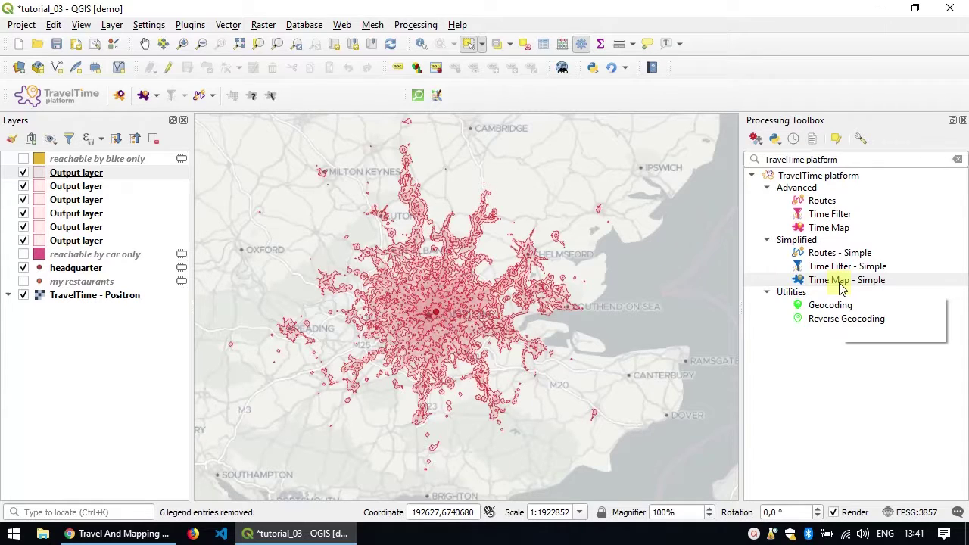
pyautogui.click(755, 139)
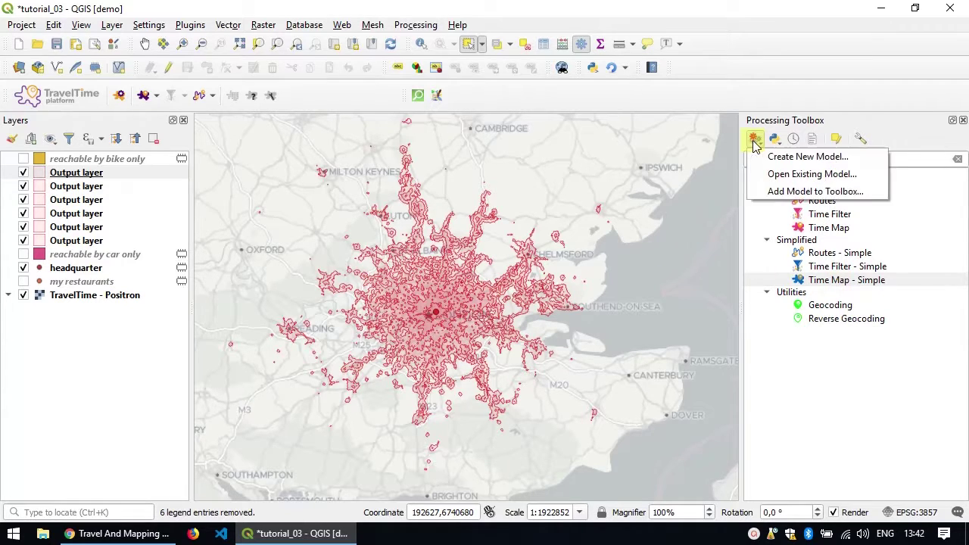